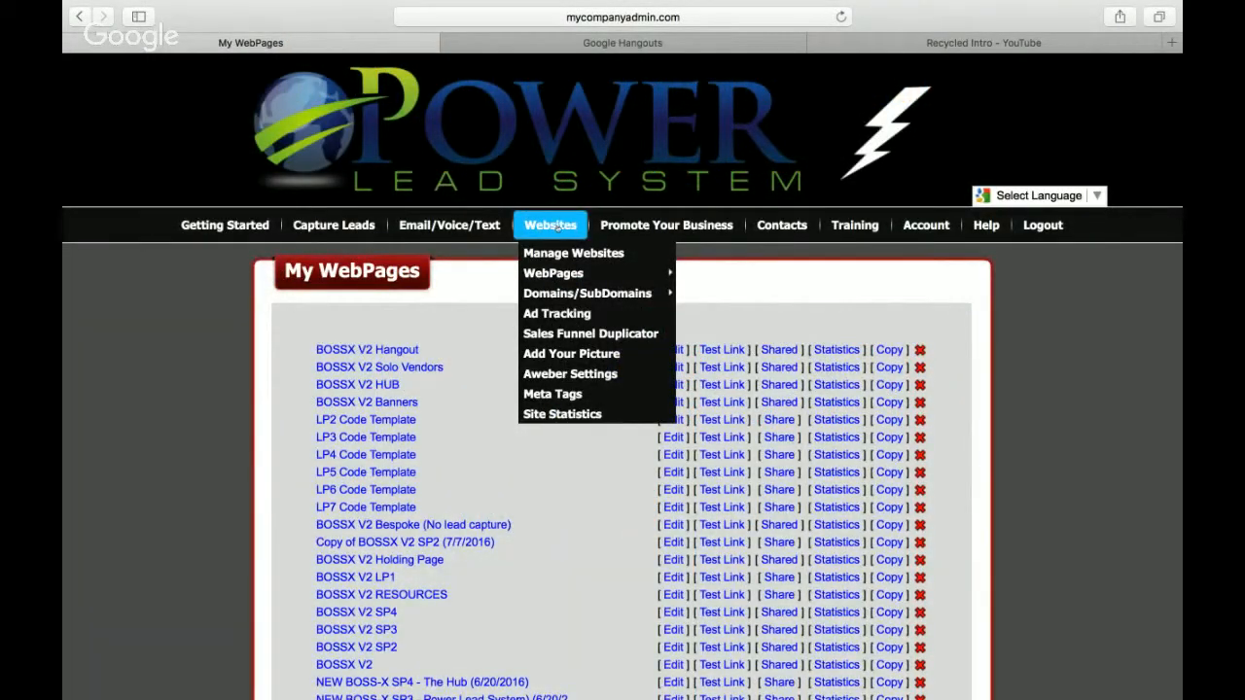
Step: Open the My WebPages list from the website management area
{"action": "left_click", "coordinate": [557, 225]}
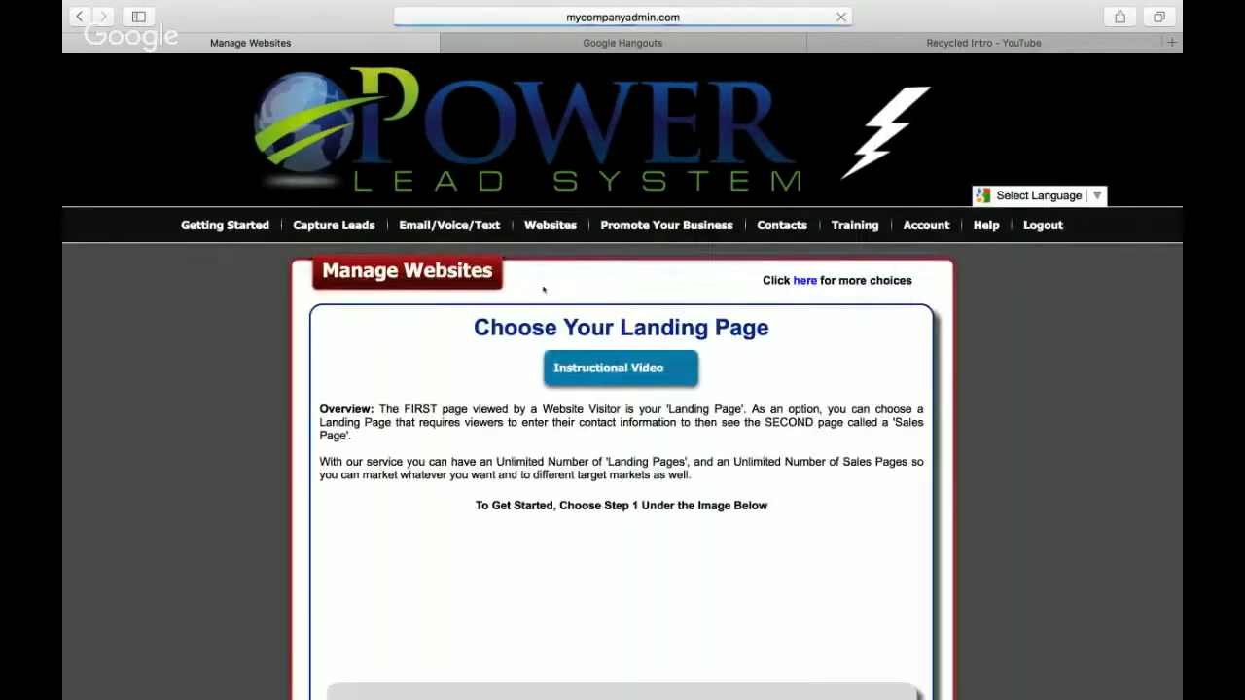
{"action": "mouse_move", "coordinate": [556, 231]}
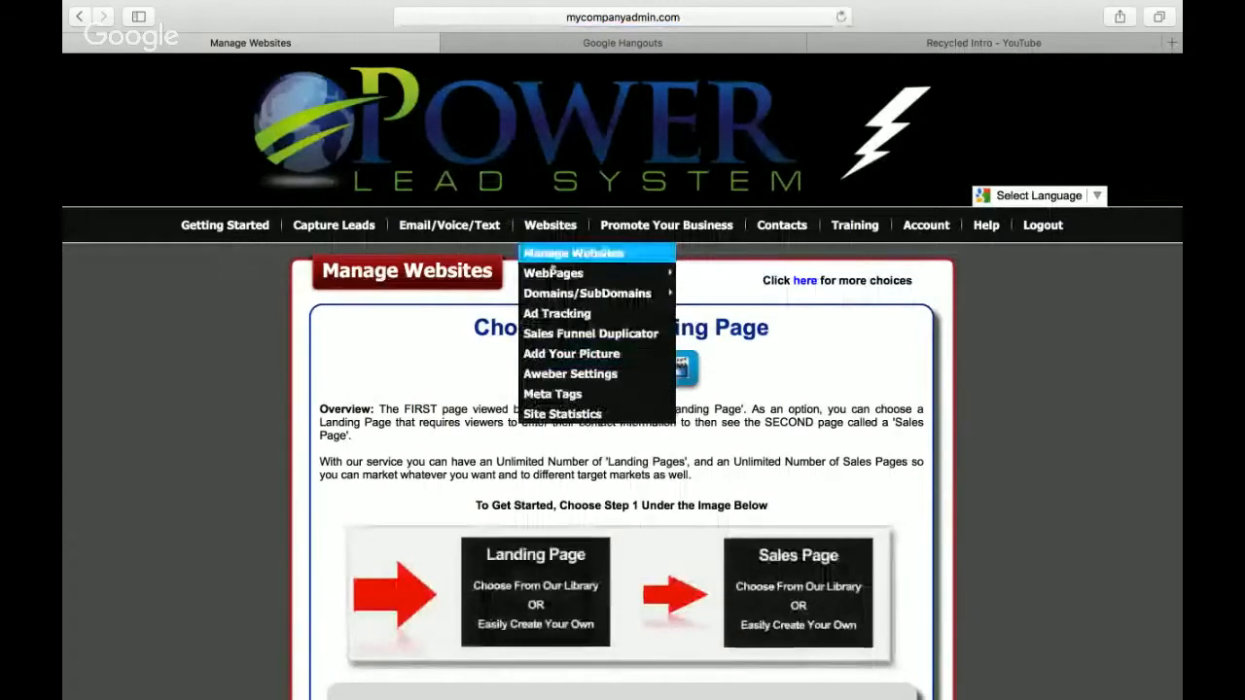
{"action": "mouse_move", "coordinate": [633, 273]}
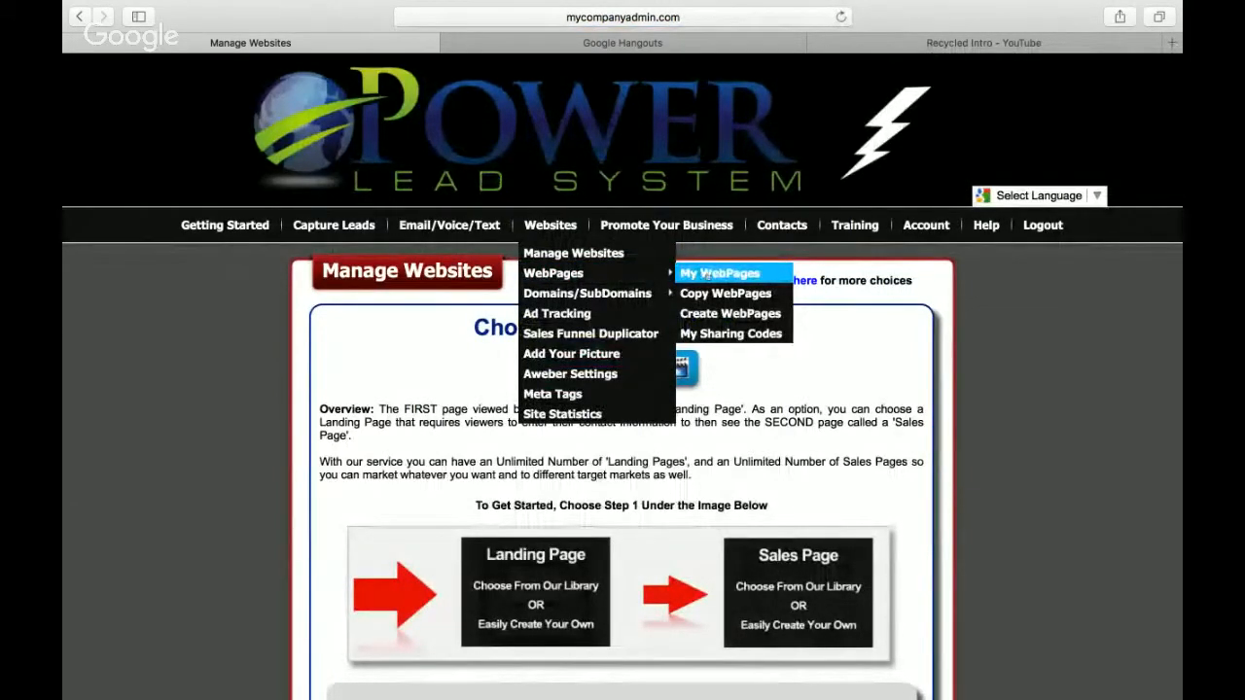
{"action": "mouse_move", "coordinate": [557, 273]}
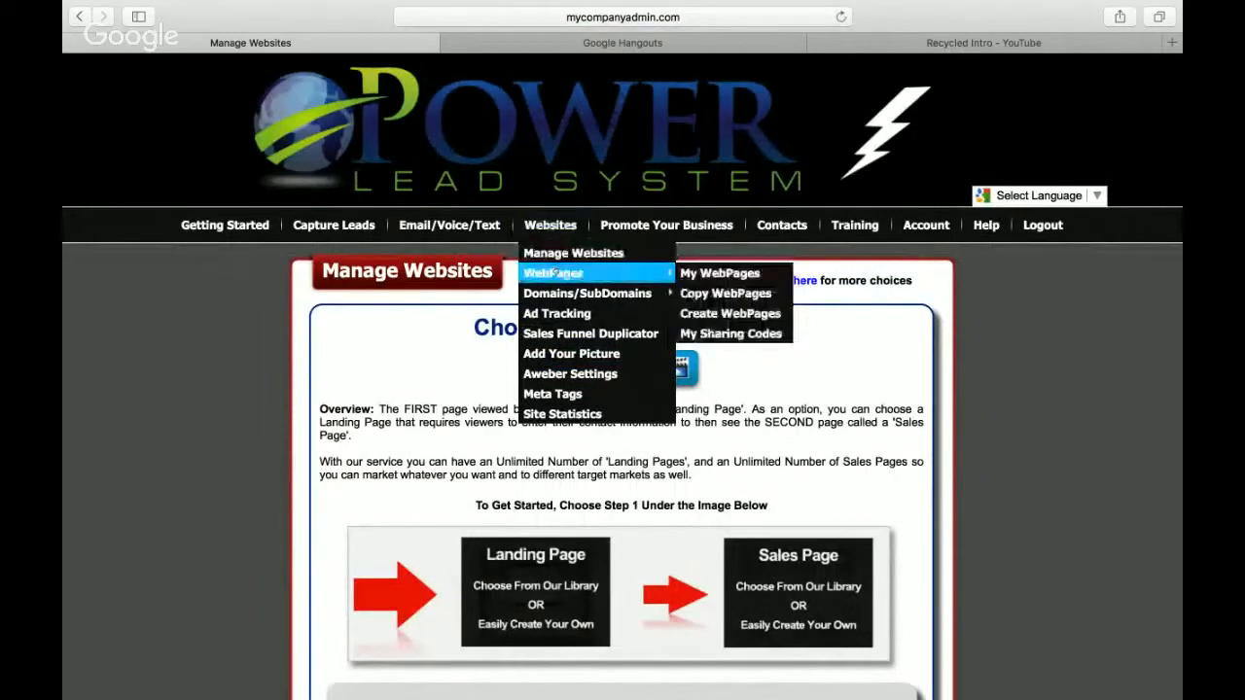
{"action": "left_click", "coordinate": [720, 274]}
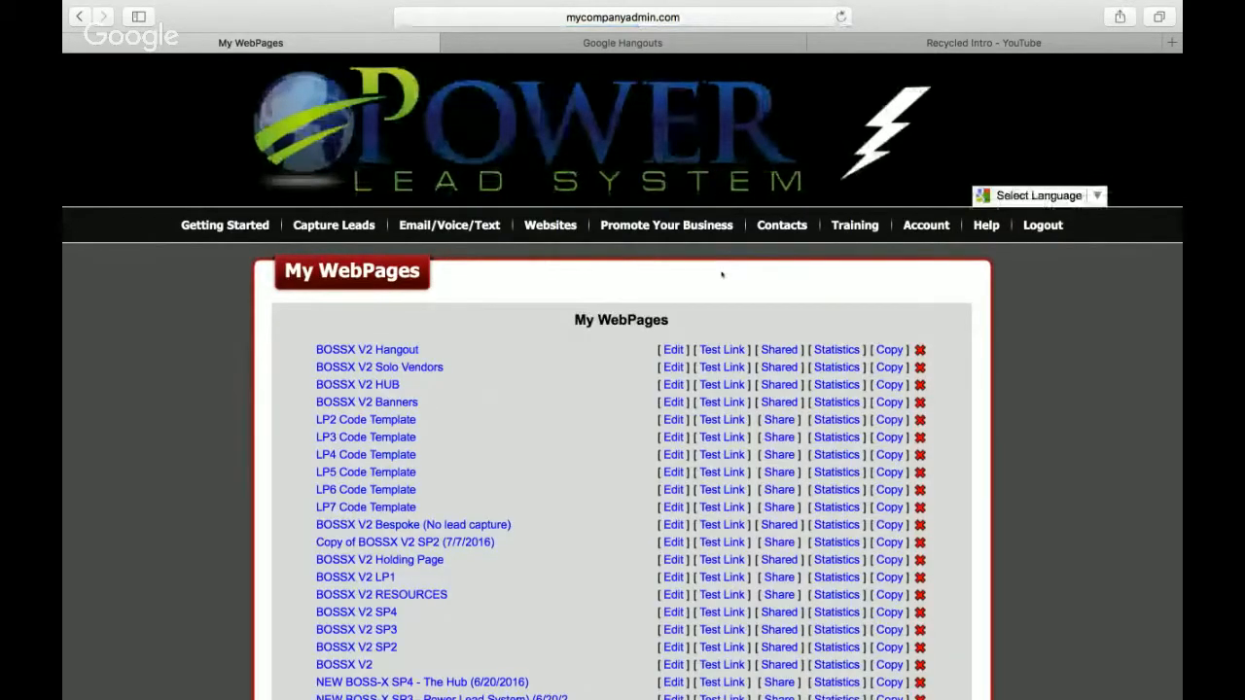
Step: Make a copy of the webpage "BOSSX V2 Bespoke (No lead capture)"
{"action": "scroll", "coordinate": [978, 480], "scroll_direction": "down", "scroll_amount": 1}
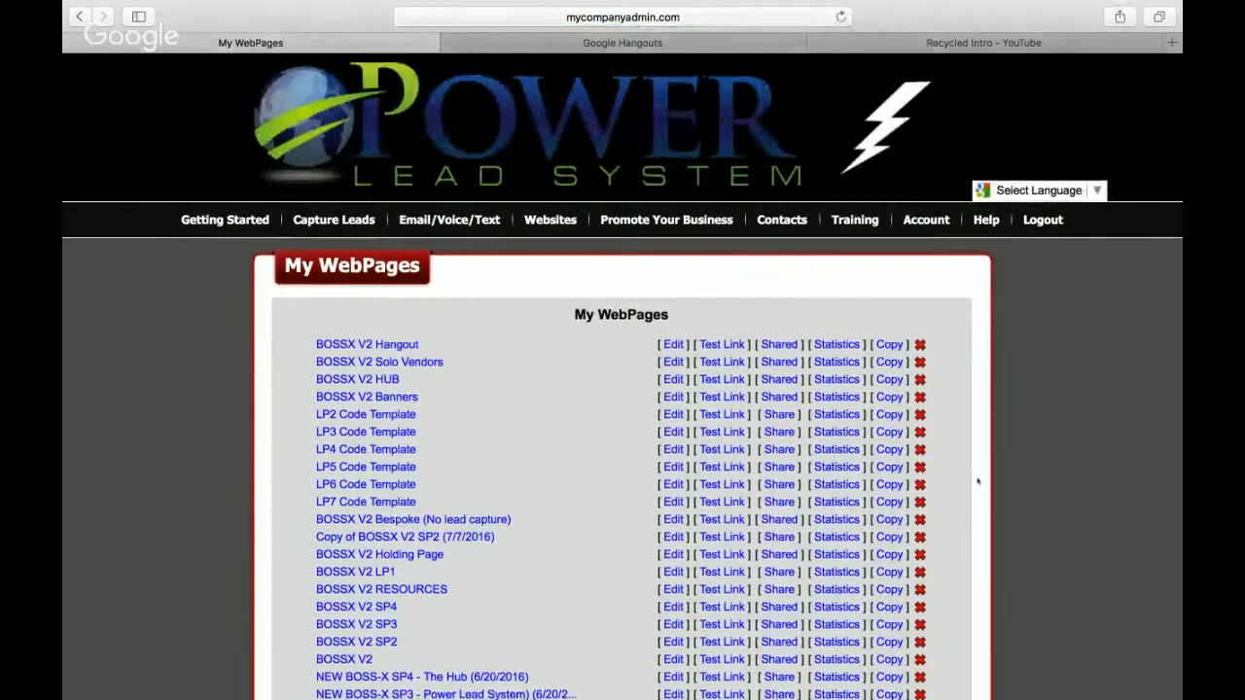
{"action": "scroll", "coordinate": [978, 481], "scroll_direction": "down", "scroll_amount": 5}
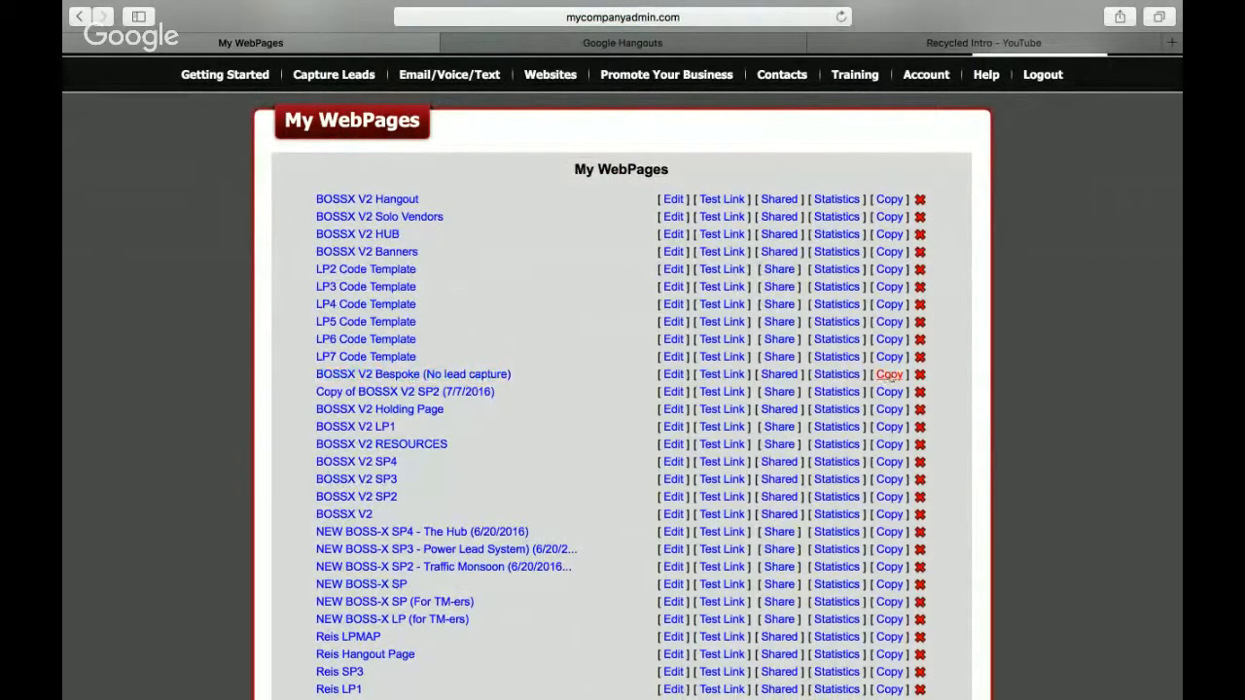
{"action": "left_click", "coordinate": [889, 375]}
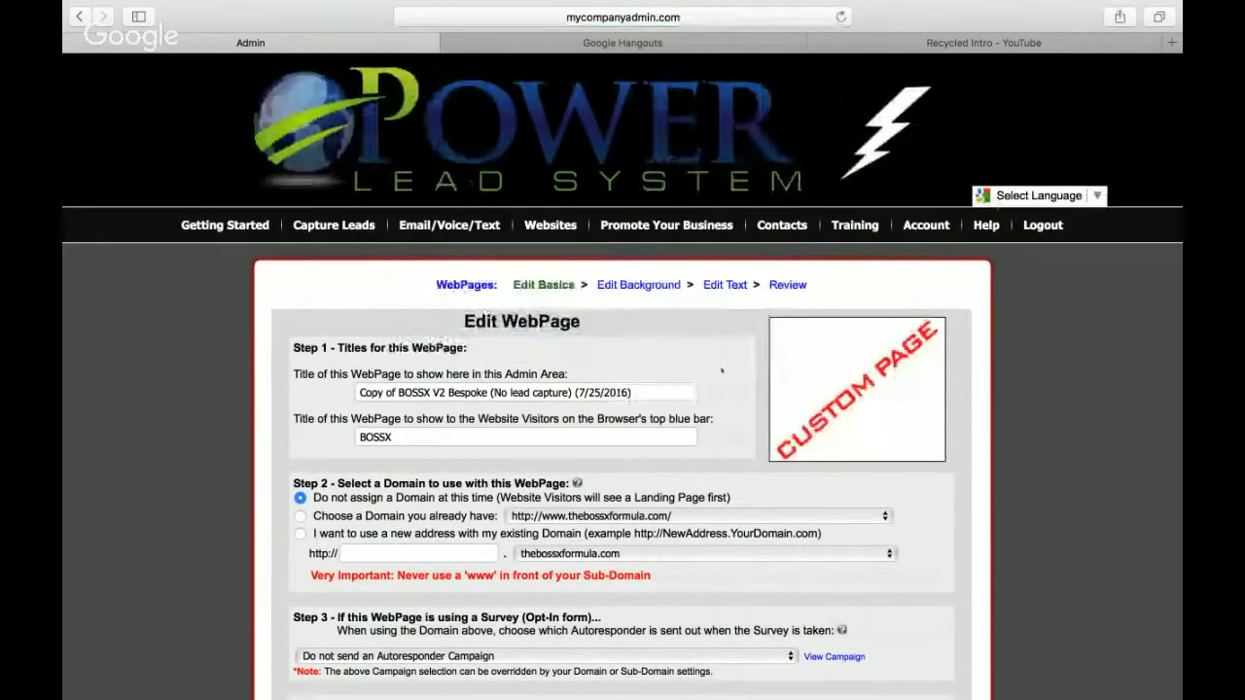
Step: Shorten the copied page's admin area title to "Copy of BOSSX V2 Bespoke"
{"action": "left_click", "coordinate": [652, 392]}
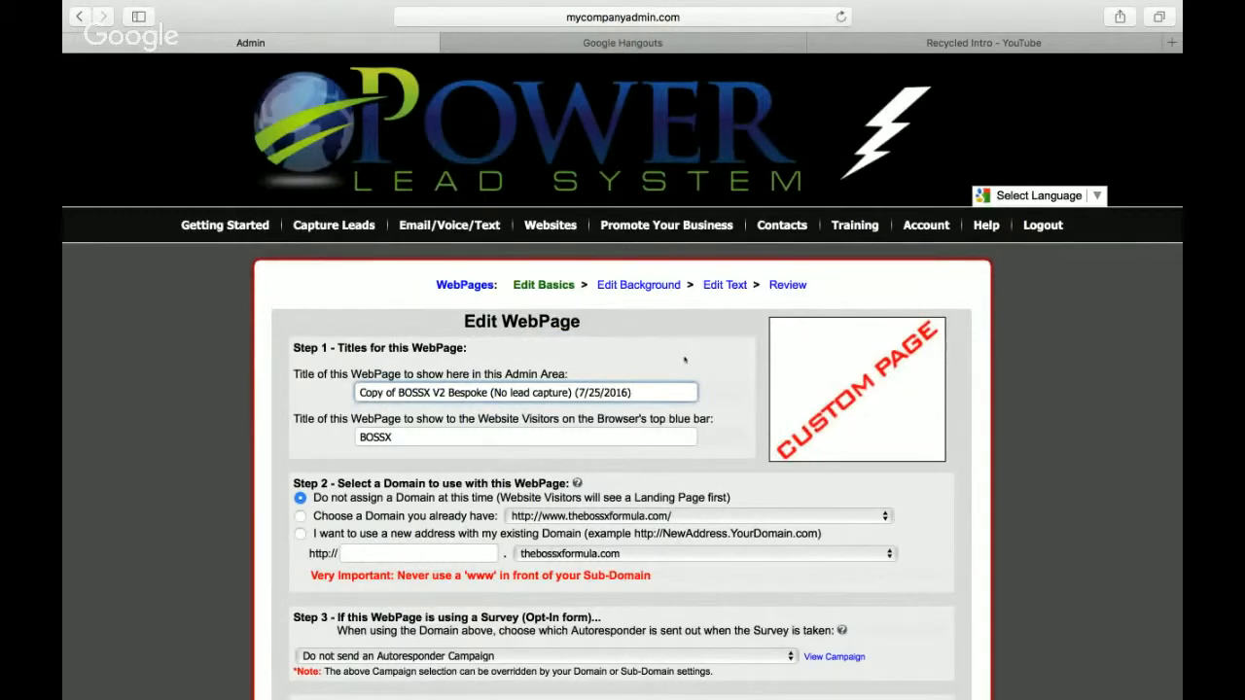
{"action": "key", "text": "BackSpace"}
{"action": "key", "text": "BackSpace"}
{"action": "key", "text": "BackSpace"}
{"action": "key", "text": "BackSpace"}
{"action": "key", "text": "BackSpace"}
{"action": "key", "text": "BackSpace"}
{"action": "key", "text": "BackSpace"}
{"action": "key", "text": "BackSpace"}
{"action": "key", "text": "BackSpace"}
{"action": "key", "text": "BackSpace"}
{"action": "key", "text": "BackSpace"}
{"action": "key", "text": "BackSpace"}
{"action": "key", "text": "BackSpace"}
{"action": "key", "text": "BackSpace"}
{"action": "key", "text": "BackSpace"}
{"action": "key", "text": "BackSpace"}
{"action": "key", "text": "BackSpace"}
{"action": "key", "text": "BackSpace"}
{"action": "key", "text": "BackSpace"}
{"action": "key", "text": "BackSpace"}
{"action": "key", "text": "BackSpace"}
{"action": "key", "text": "BackSpace"}
{"action": "key", "text": "BackSpace"}
{"action": "key", "text": "BackSpace"}
{"action": "key", "text": "BackSpace"}
{"action": "key", "text": "BackSpace"}
{"action": "key", "text": "BackSpace"}
{"action": "key", "text": "BackSpace"}
{"action": "key", "text": "BackSpace"}
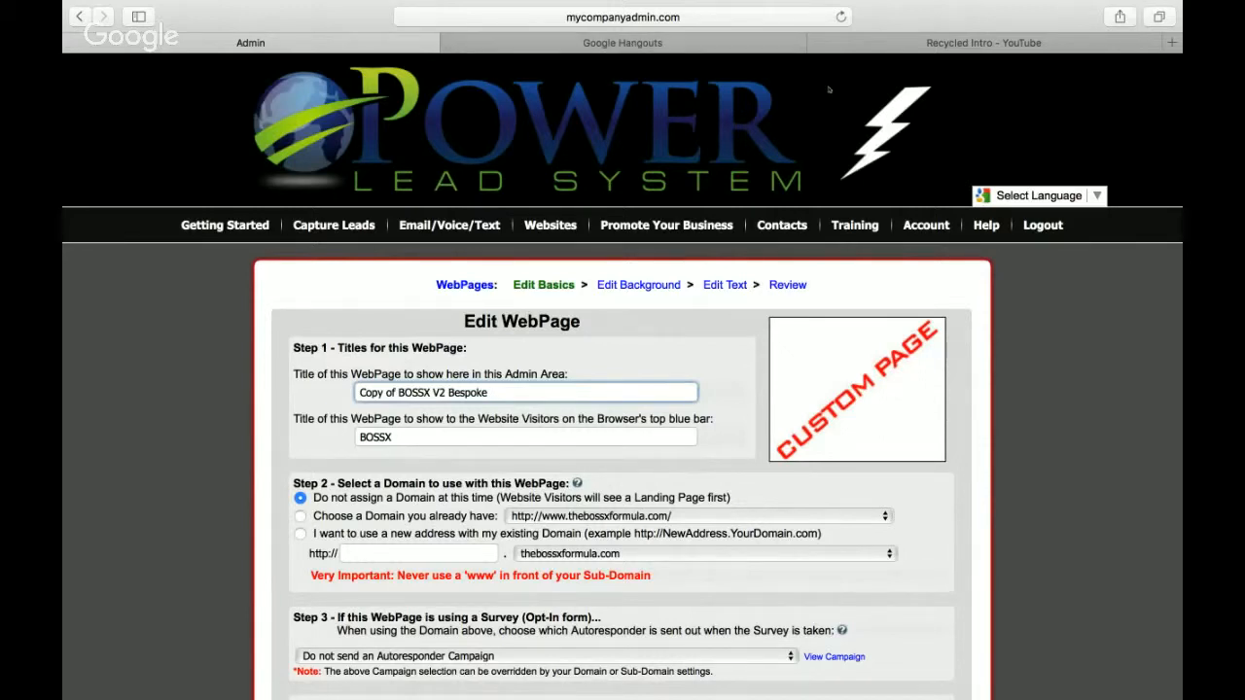
{"action": "mouse_move", "coordinate": [666, 224]}
{"action": "scroll", "coordinate": [214, 545], "scroll_direction": "down", "scroll_amount": 5}
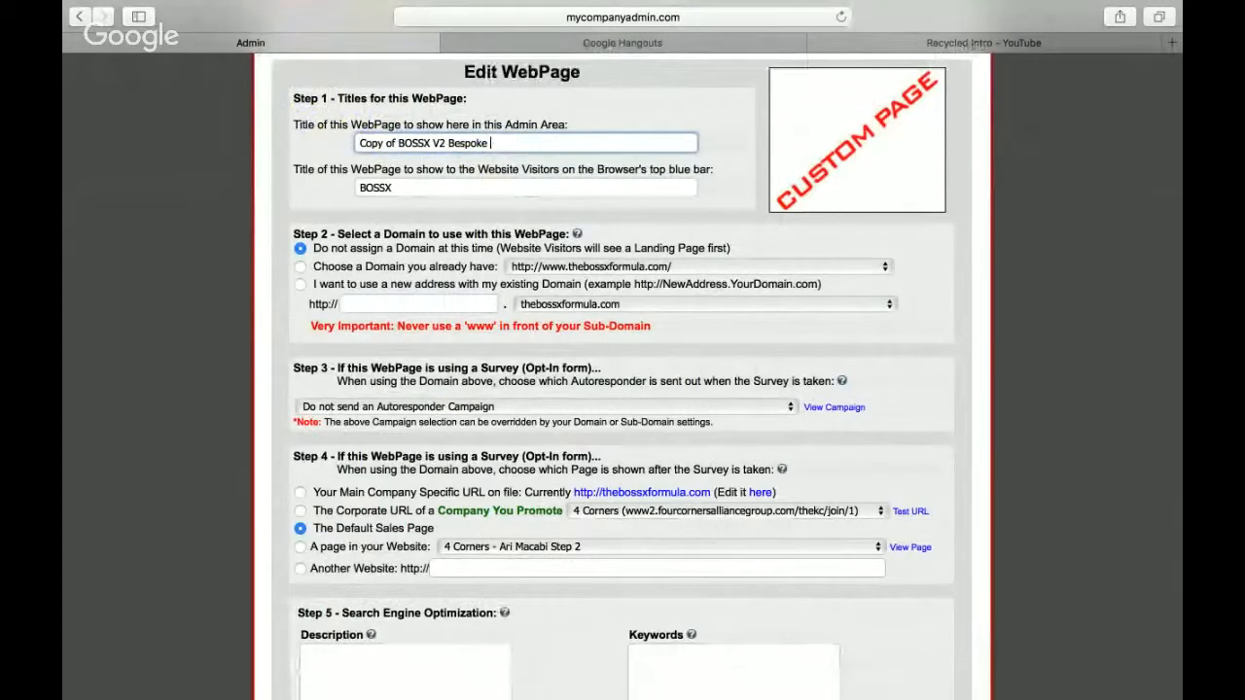
{"action": "left_click", "coordinate": [624, 267]}
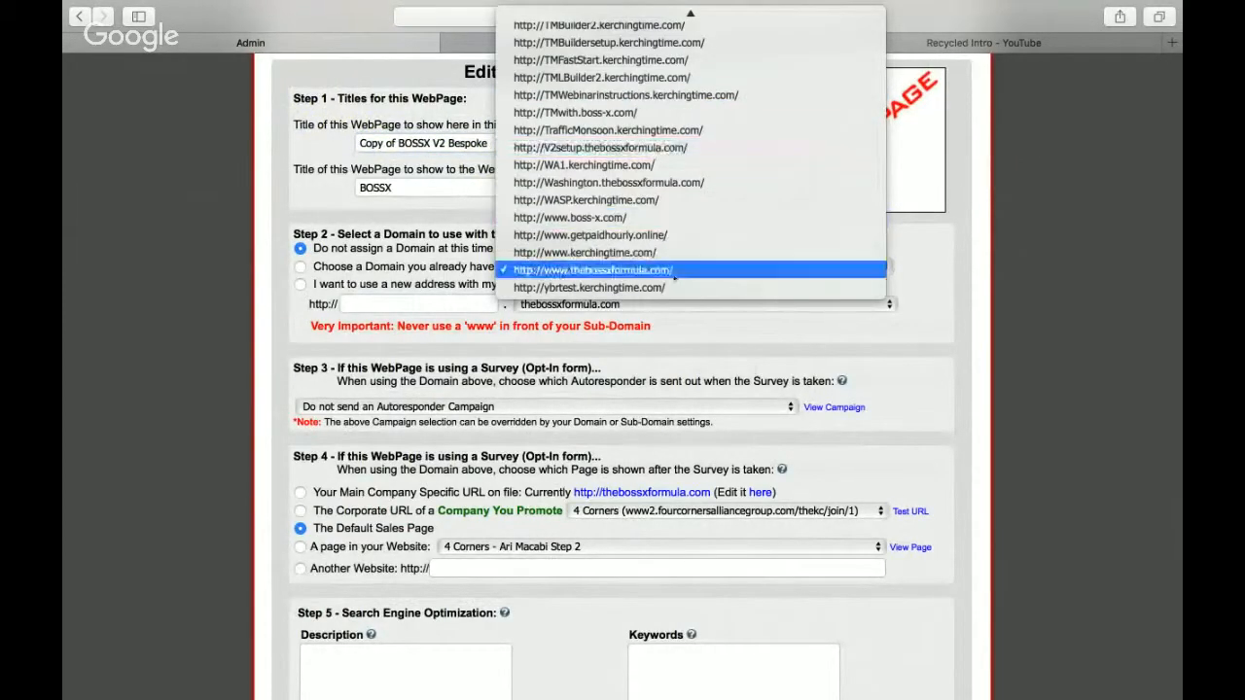
{"action": "left_click", "coordinate": [678, 271]}
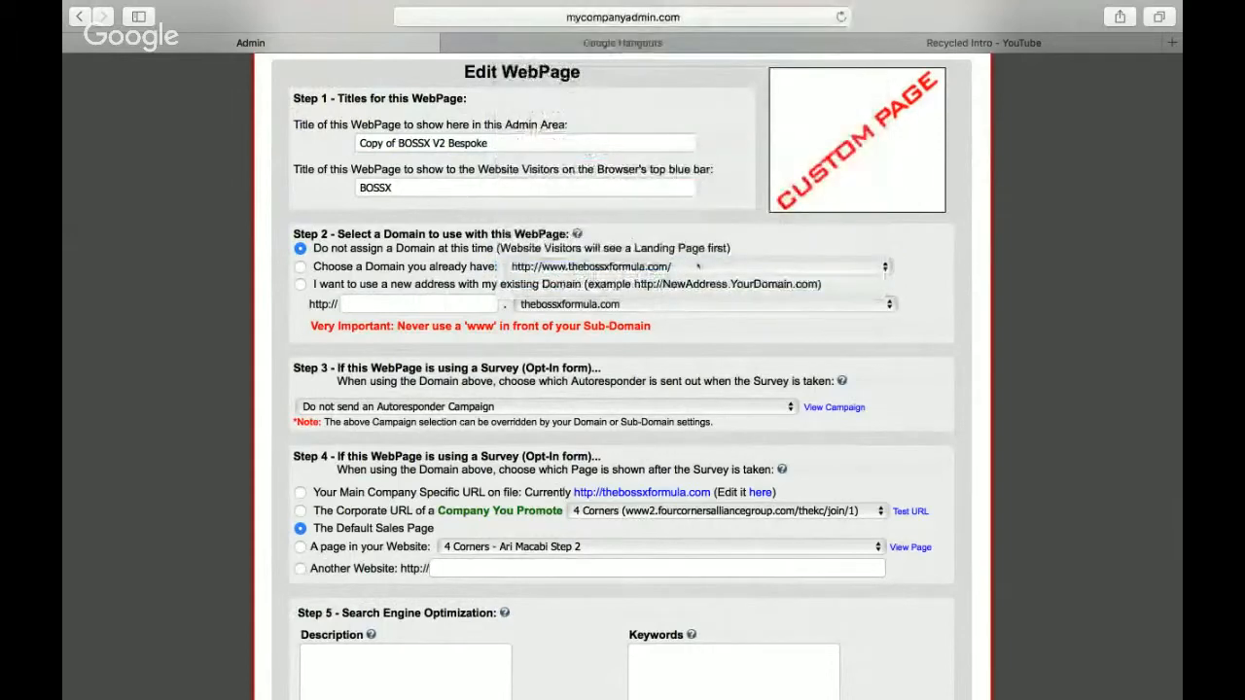
{"action": "left_click", "coordinate": [679, 270]}
{"action": "scroll", "coordinate": [686, 131], "scroll_direction": "up", "scroll_amount": 10}
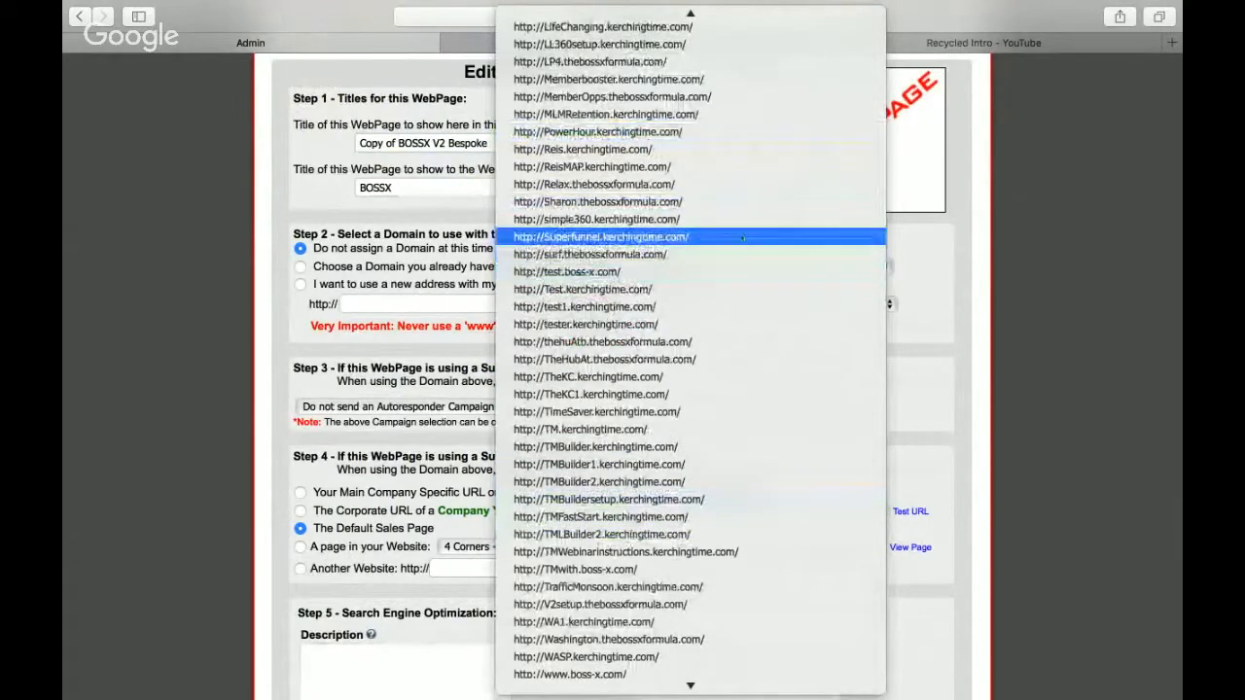
{"action": "scroll", "coordinate": [742, 237], "scroll_direction": "up", "scroll_amount": 10}
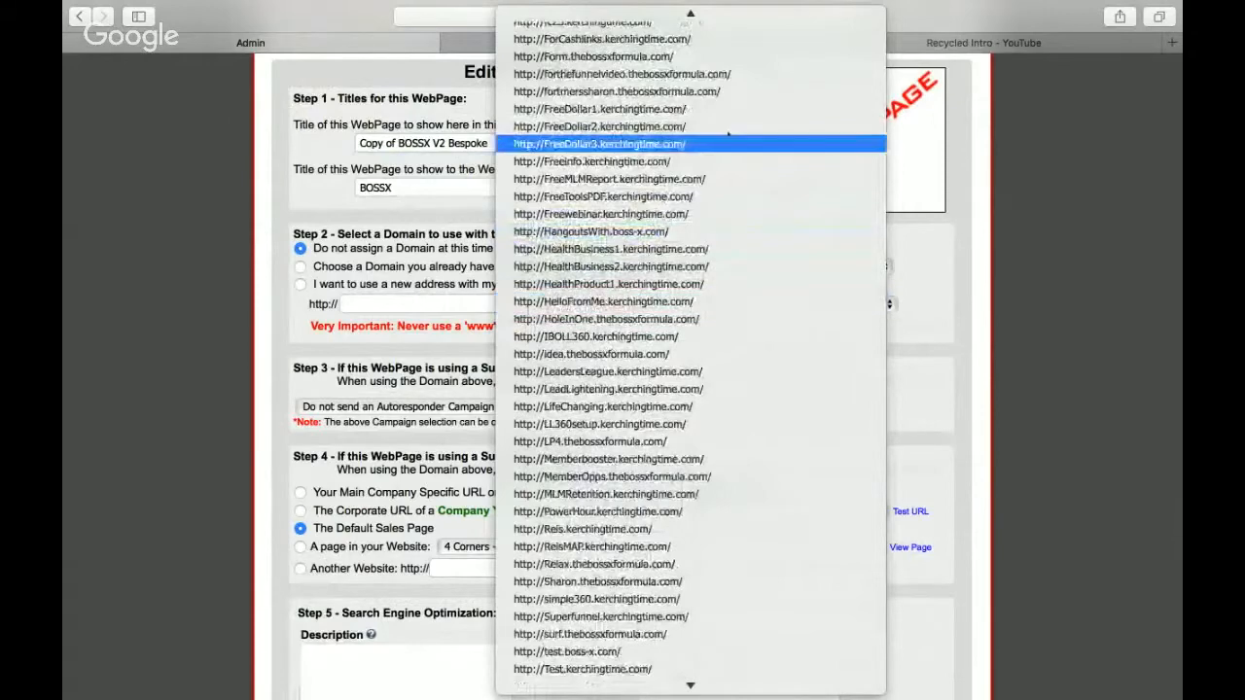
{"action": "scroll", "coordinate": [727, 110], "scroll_direction": "up", "scroll_amount": 6}
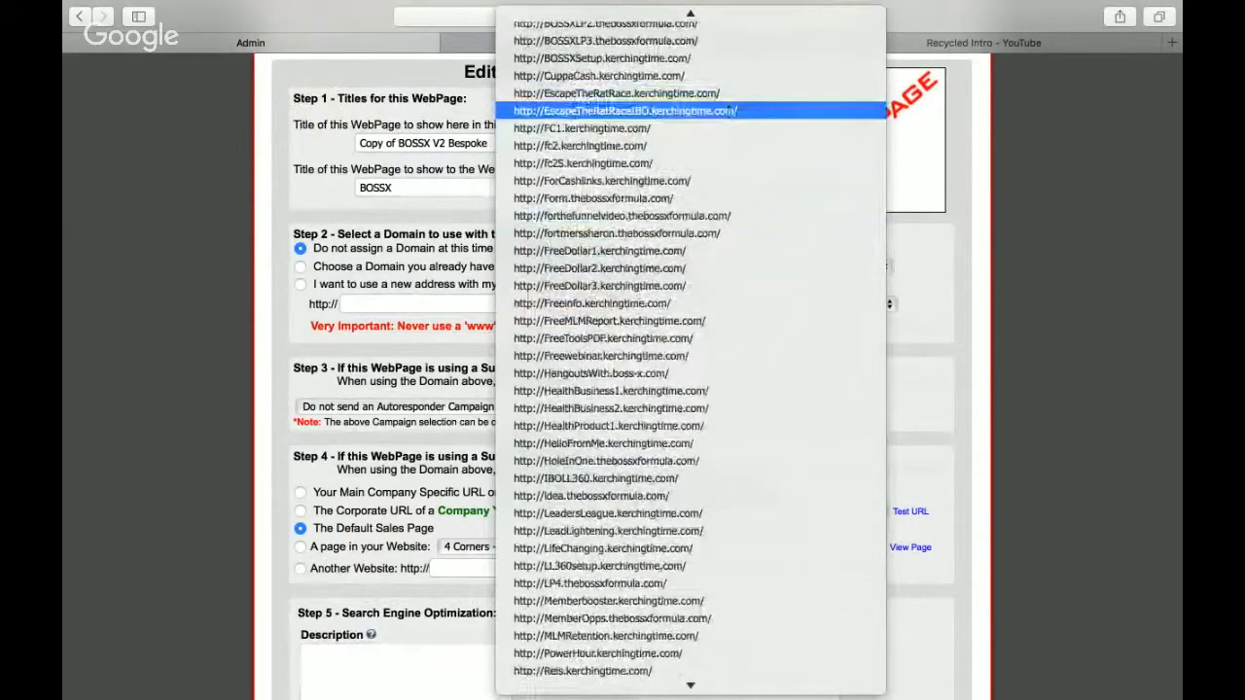
{"action": "scroll", "coordinate": [727, 109], "scroll_direction": "up", "scroll_amount": 3}
{"action": "scroll", "coordinate": [728, 107], "scroll_direction": "up", "scroll_amount": 4}
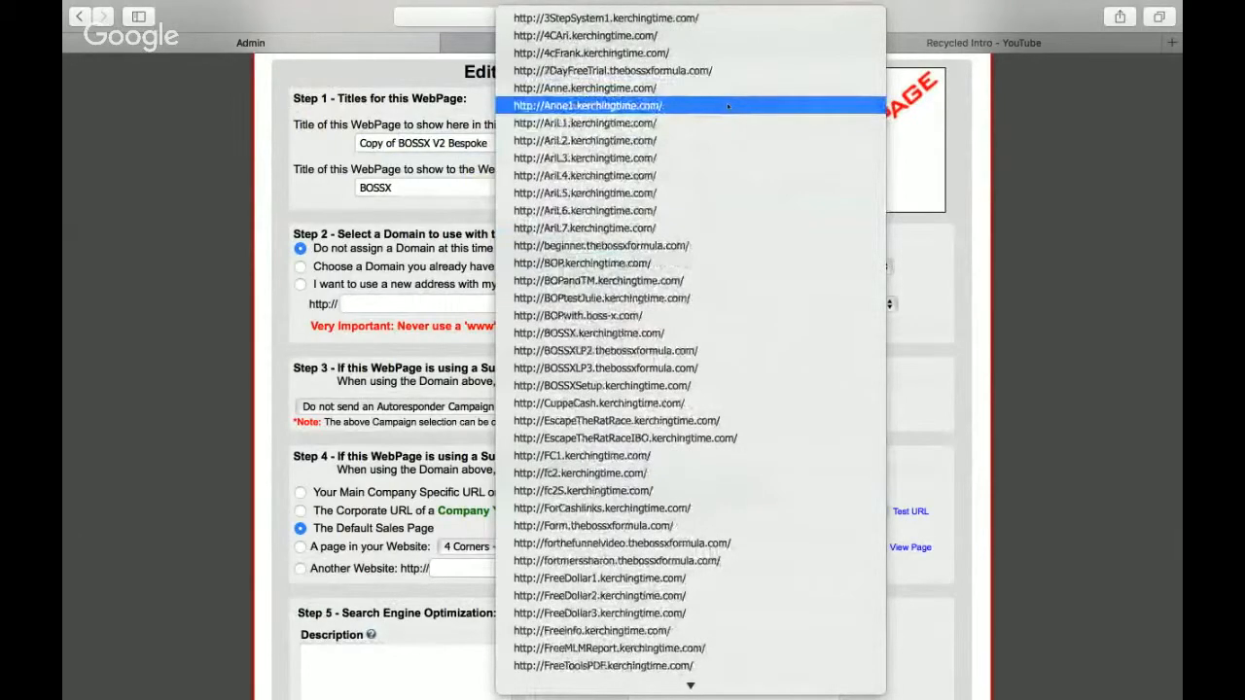
{"action": "scroll", "coordinate": [728, 107], "scroll_direction": "down", "scroll_amount": 10}
{"action": "scroll", "coordinate": [727, 109], "scroll_direction": "down", "scroll_amount": 4}
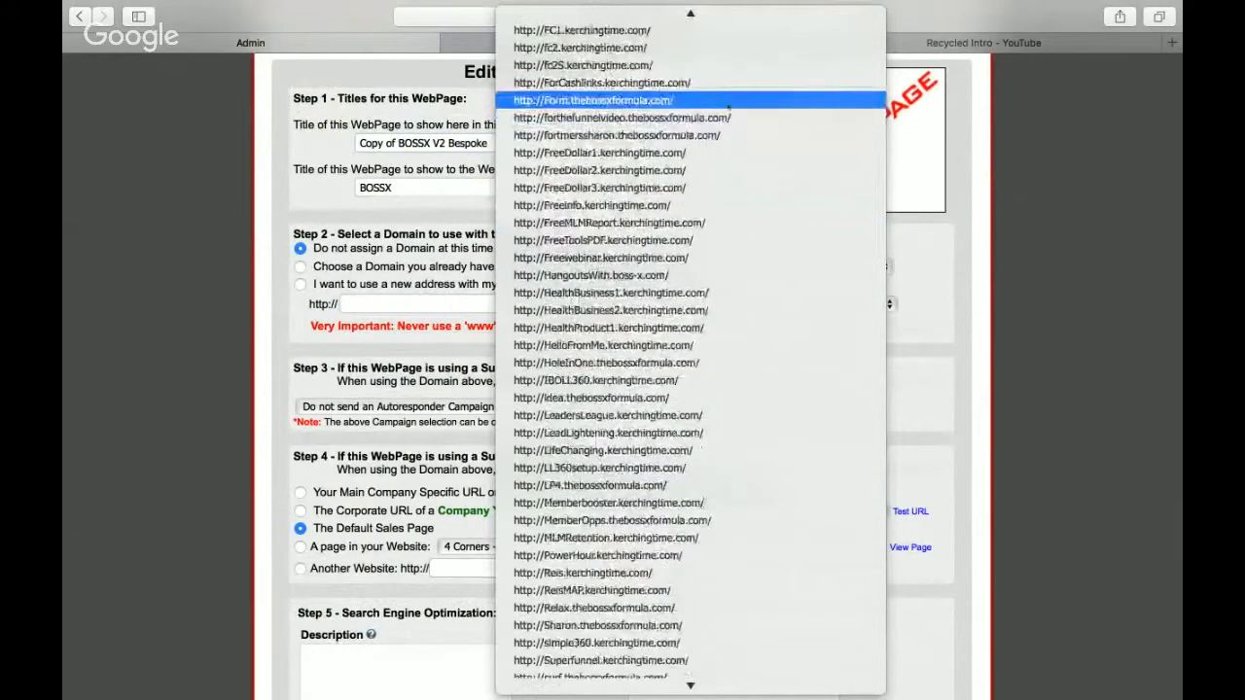
{"action": "scroll", "coordinate": [728, 107], "scroll_direction": "down", "scroll_amount": 10}
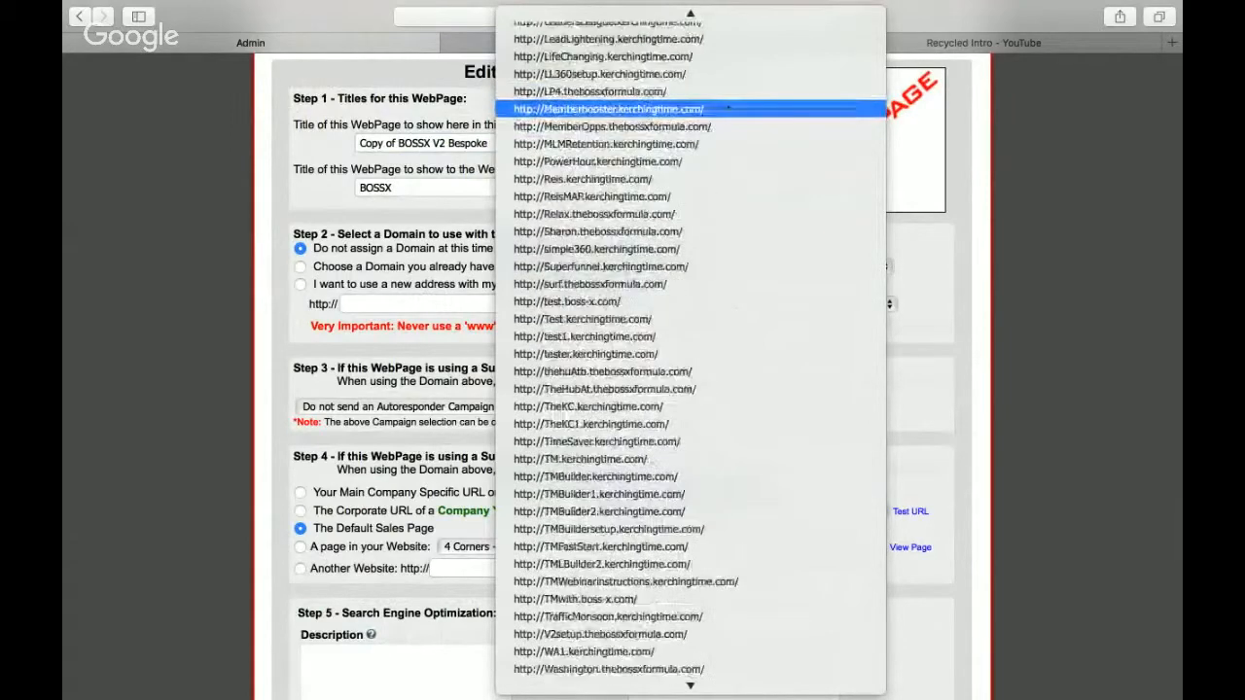
{"action": "left_click", "coordinate": [708, 319]}
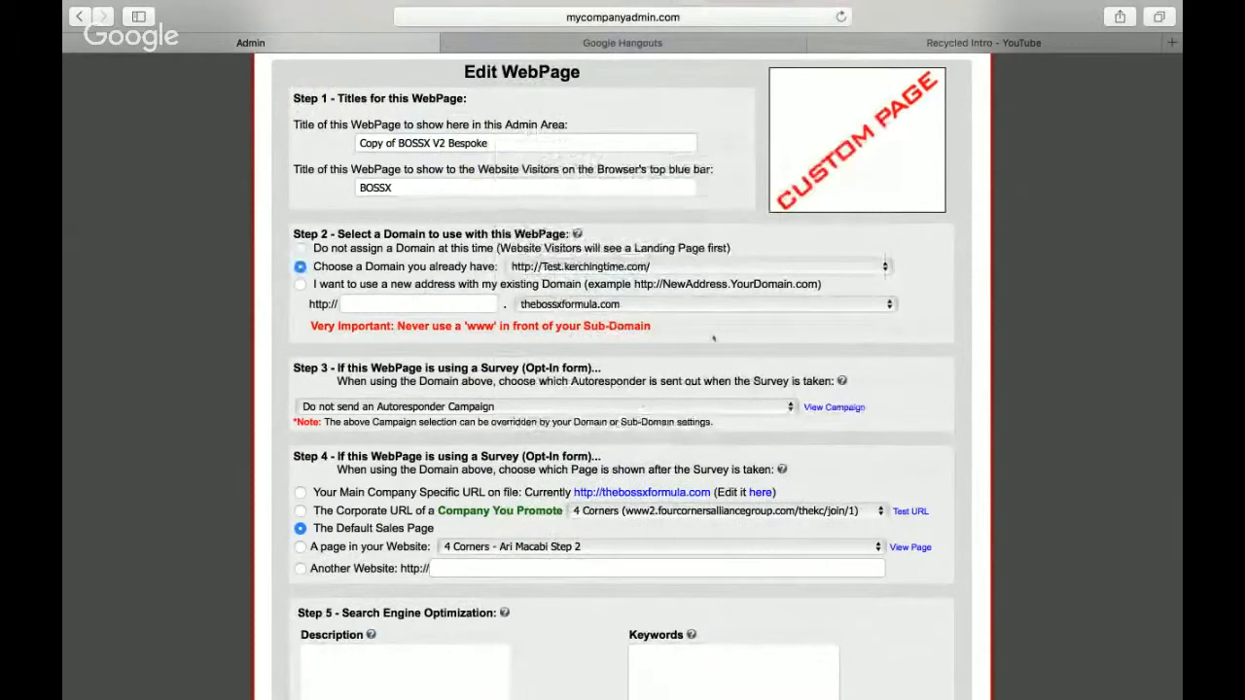
Step: Save the webpage's basic settings and submit the custom background choice "Leave it the way it is"
{"action": "left_click", "coordinate": [473, 305]}
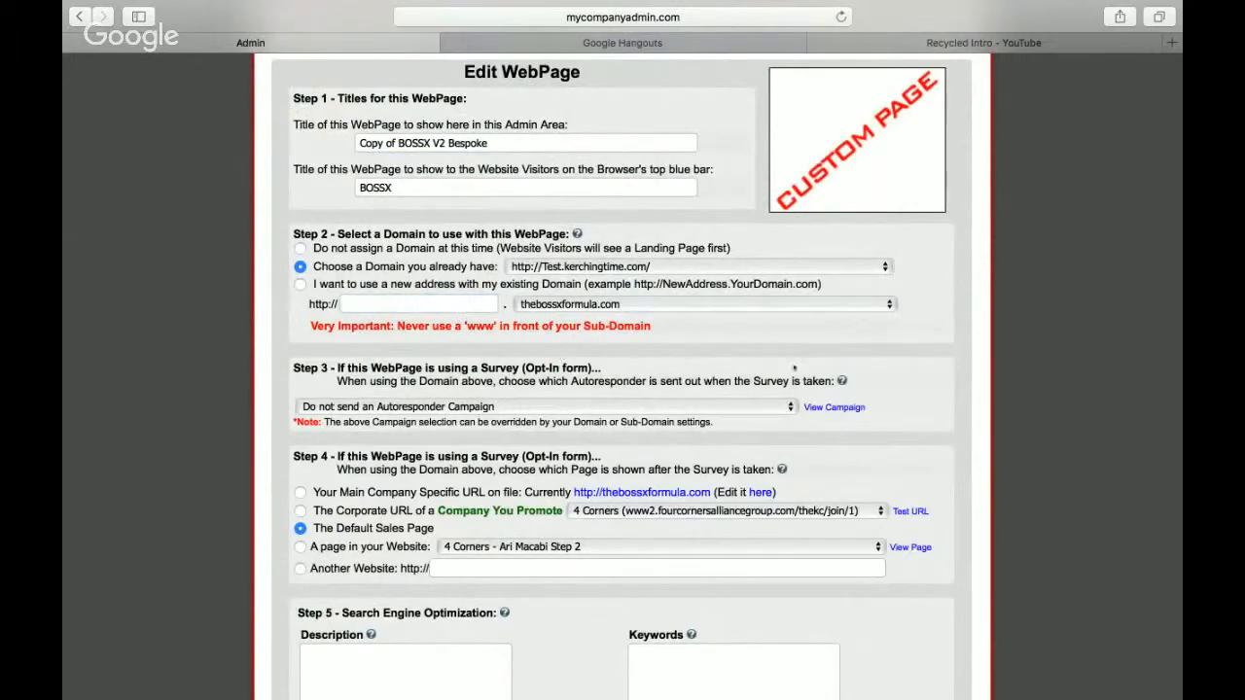
{"action": "scroll", "coordinate": [945, 385], "scroll_direction": "down", "scroll_amount": 5}
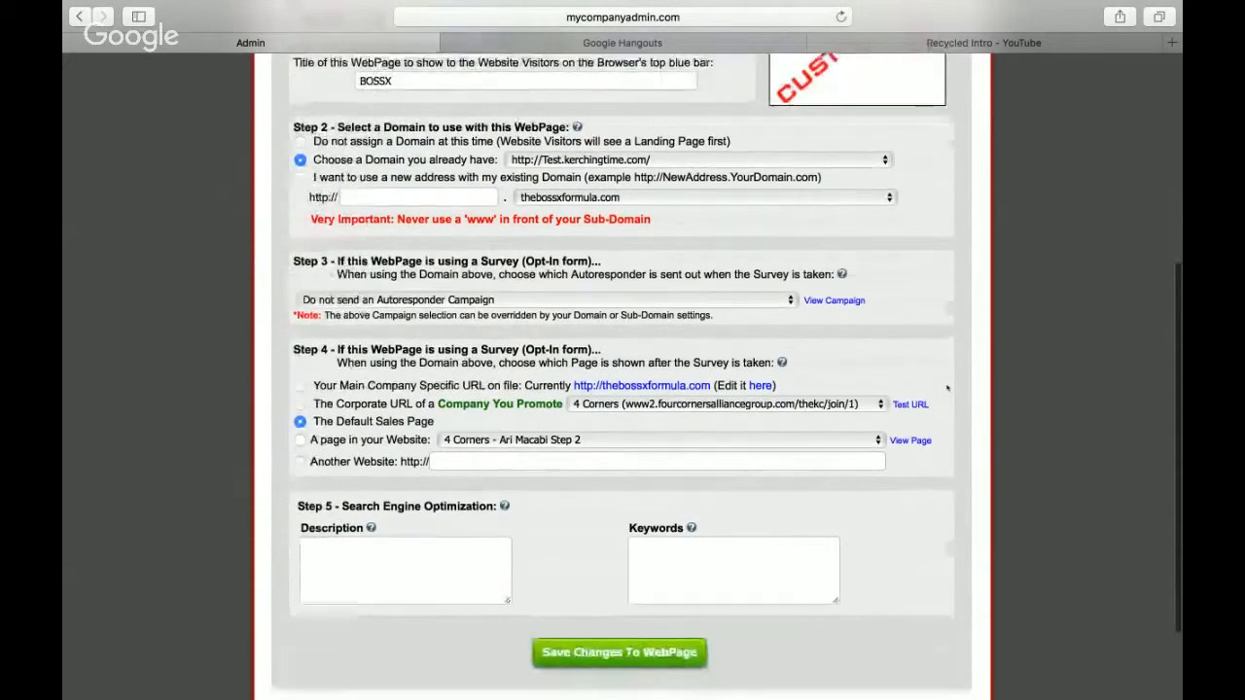
{"action": "scroll", "coordinate": [948, 388], "scroll_direction": "down", "scroll_amount": 1}
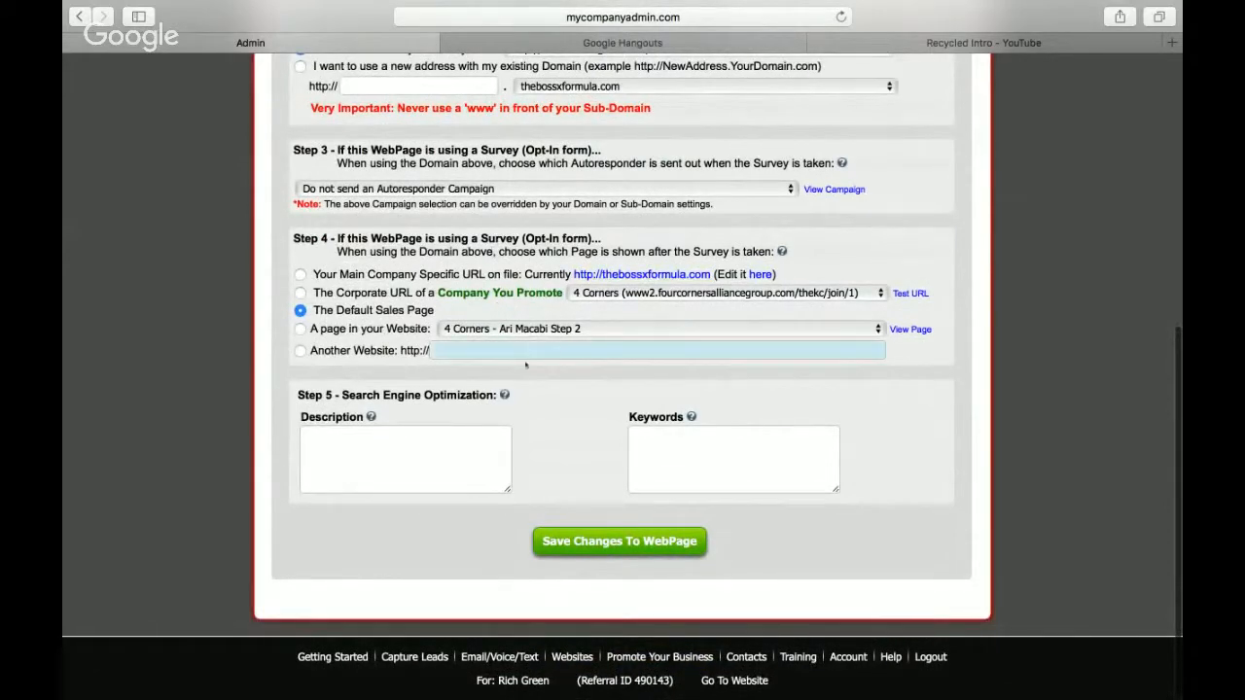
{"action": "left_click", "coordinate": [631, 543]}
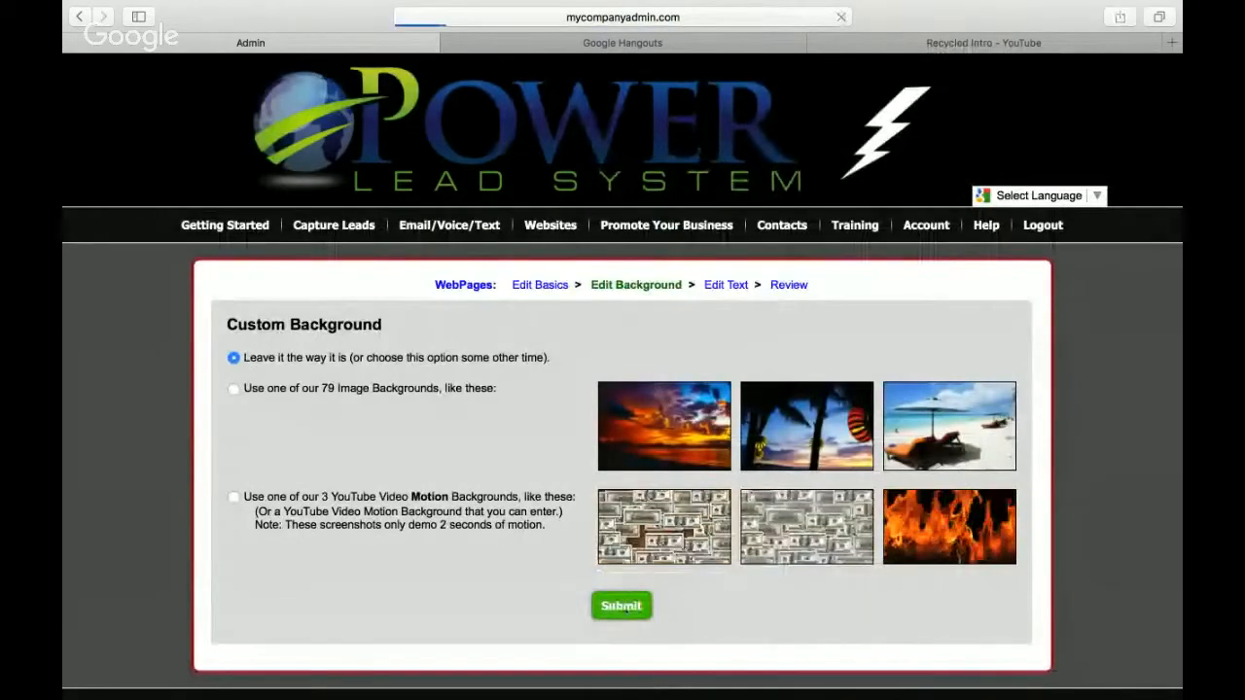
{"action": "left_click", "coordinate": [623, 608]}
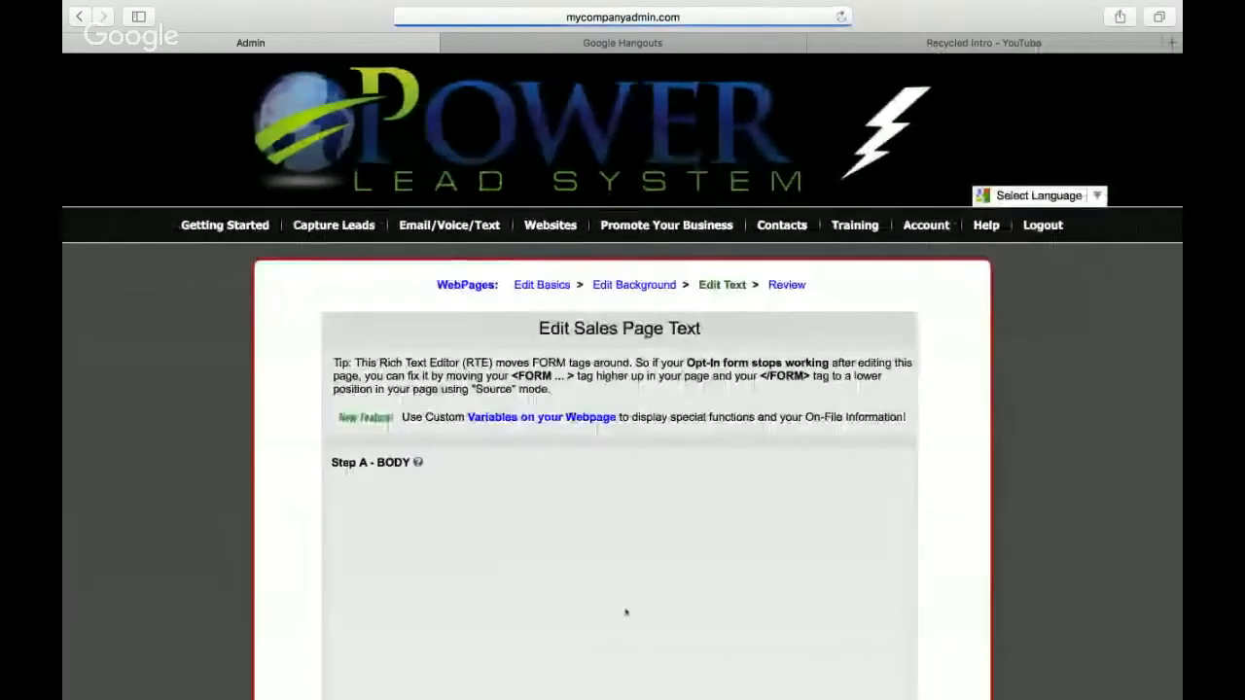
Step: Read through the setup instructions in the sales page body, down to the black video box
{"action": "scroll", "coordinate": [1026, 536], "scroll_direction": "down", "scroll_amount": 5}
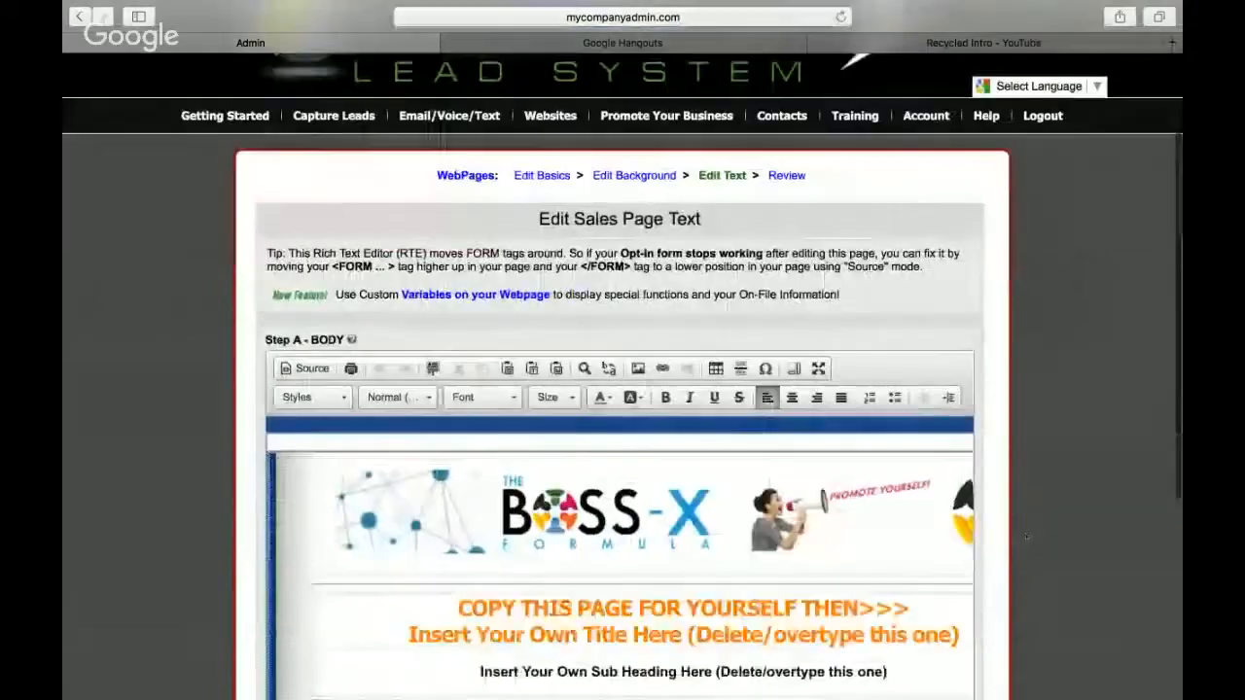
{"action": "scroll", "coordinate": [1026, 536], "scroll_direction": "down", "scroll_amount": 2}
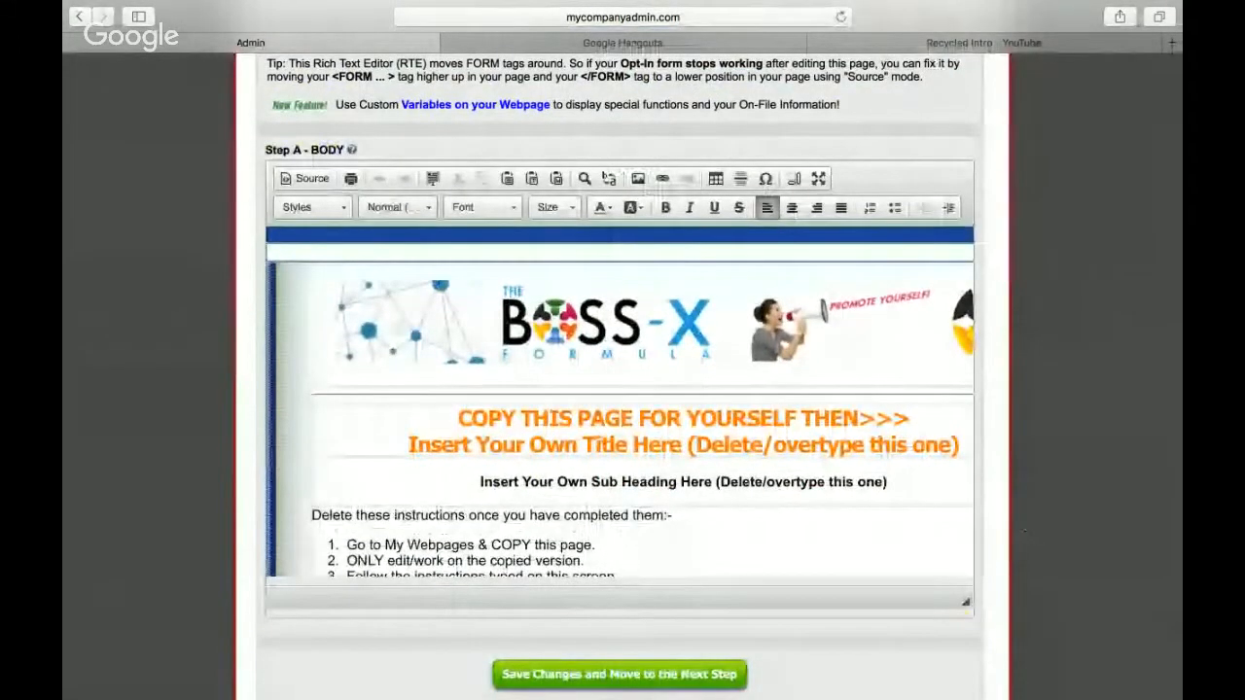
{"action": "scroll", "coordinate": [719, 424], "scroll_direction": "down", "scroll_amount": 2}
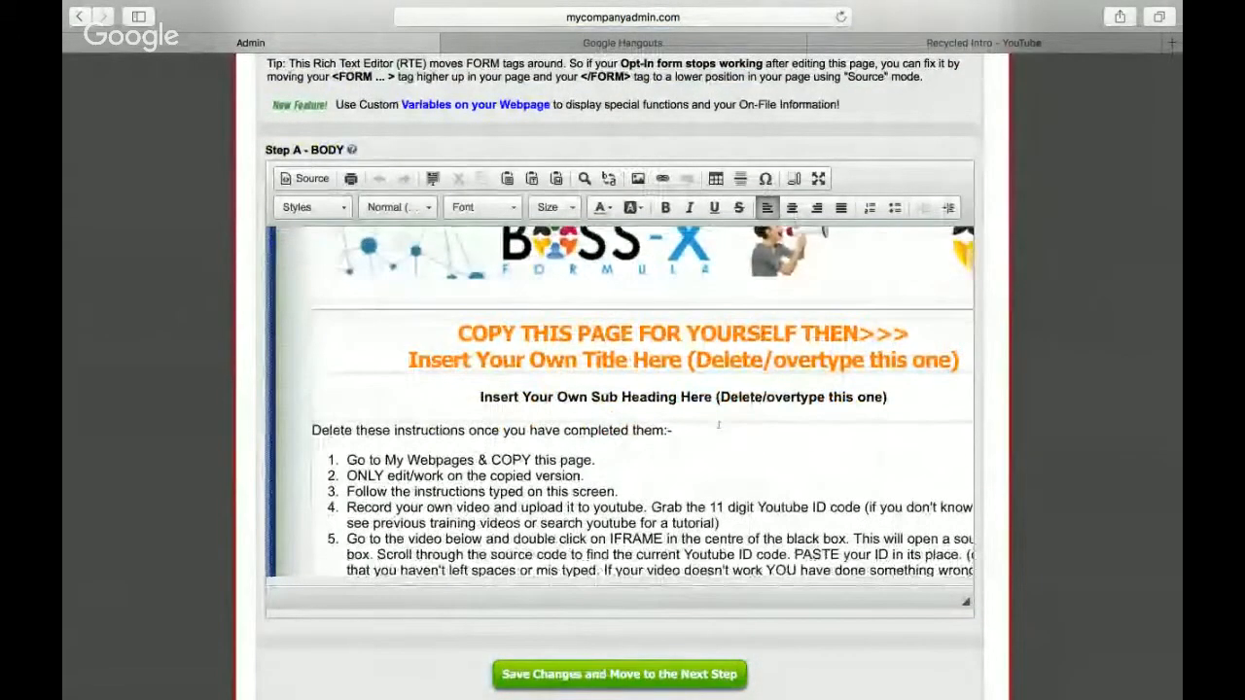
{"action": "scroll", "coordinate": [718, 424], "scroll_direction": "down", "scroll_amount": 1}
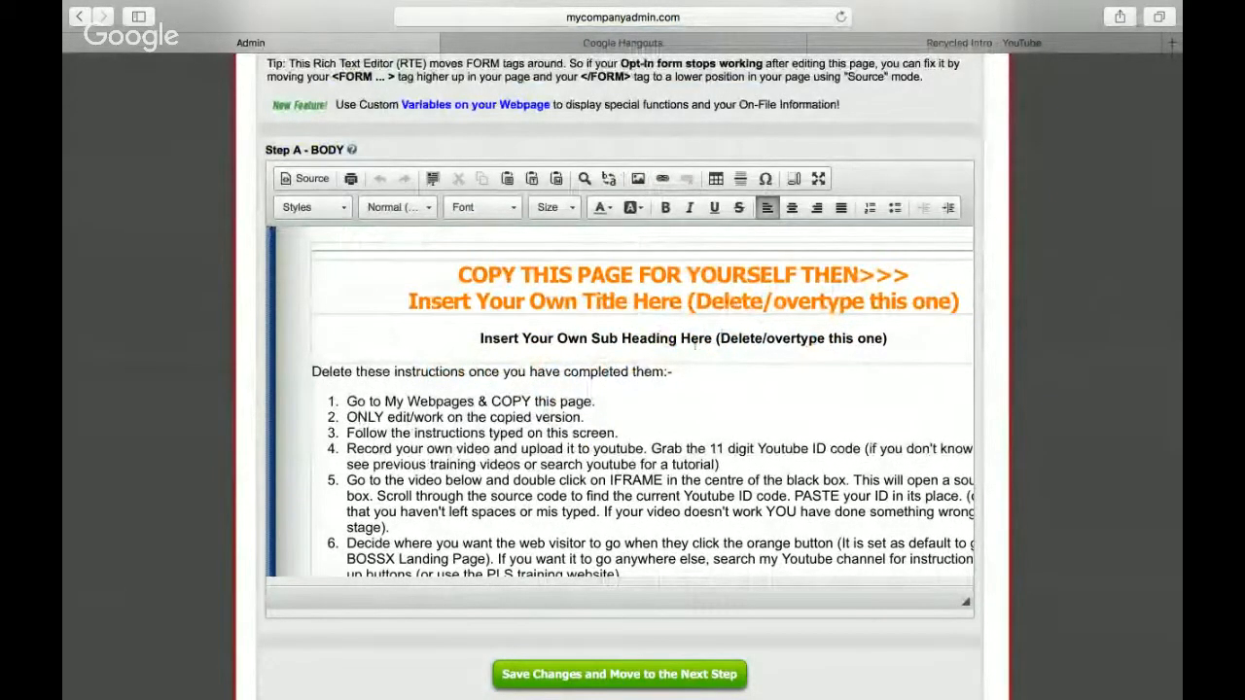
{"action": "scroll", "coordinate": [651, 412], "scroll_direction": "down", "scroll_amount": 1}
{"action": "scroll", "coordinate": [683, 472], "scroll_direction": "down", "scroll_amount": 5}
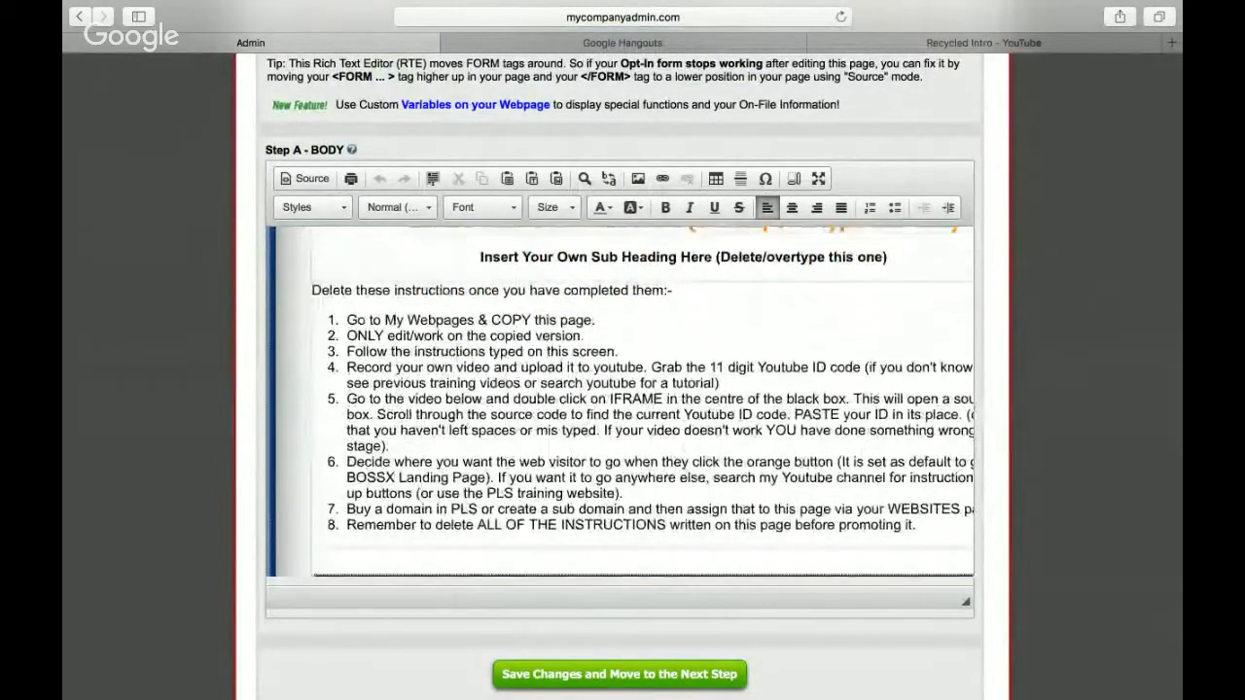
{"action": "scroll", "coordinate": [684, 467], "scroll_direction": "down", "scroll_amount": 1}
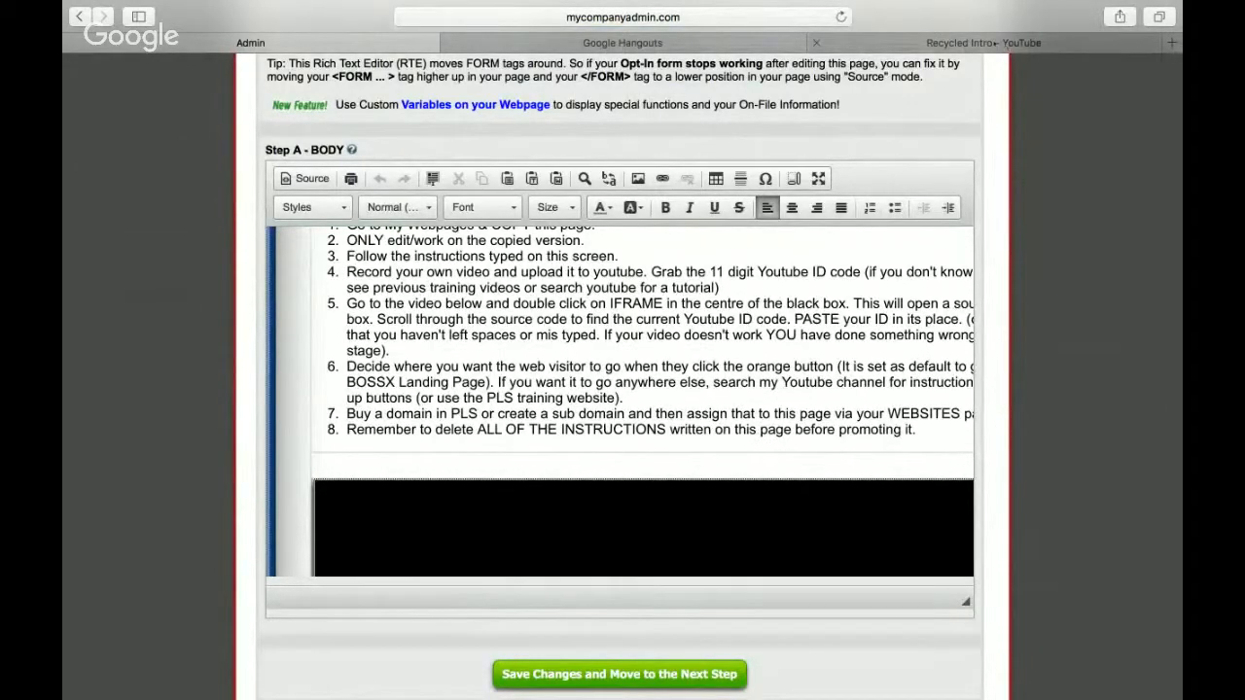
Step: Copy the YouTube ID uCIN-wpHr4k of the Recycled Intro video from the end of its watch page address
{"action": "left_click", "coordinate": [982, 43]}
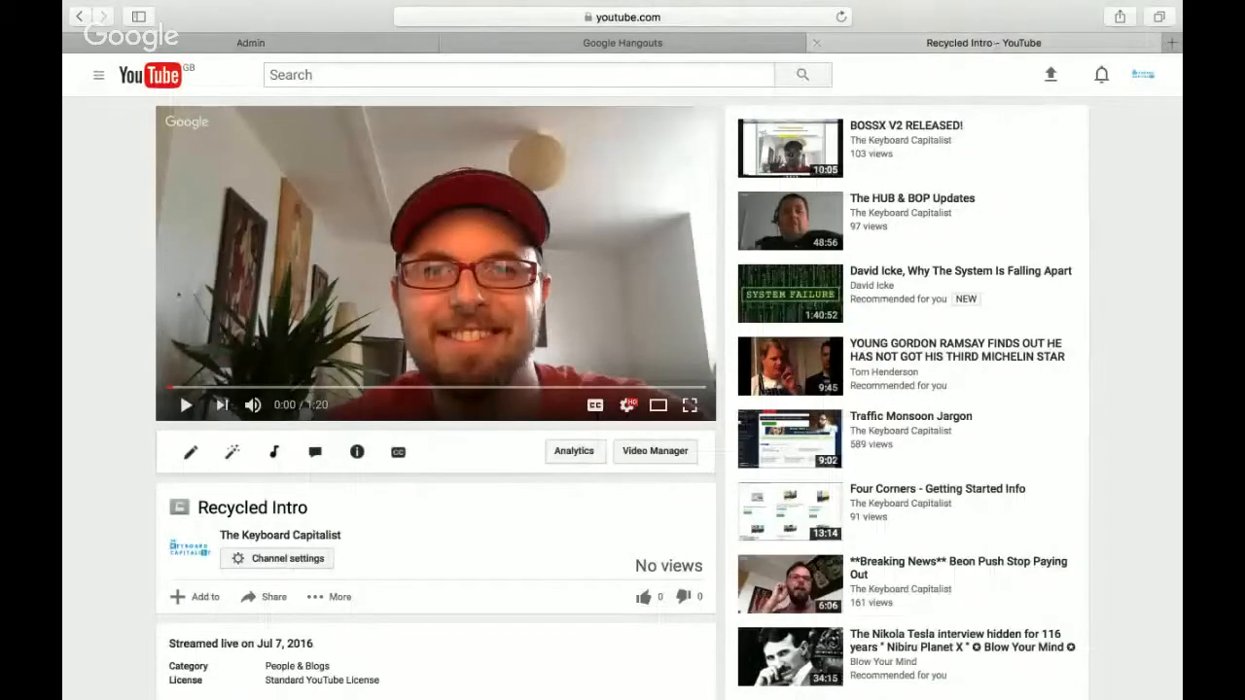
{"action": "scroll", "coordinate": [94, 382], "scroll_direction": "down", "scroll_amount": 5}
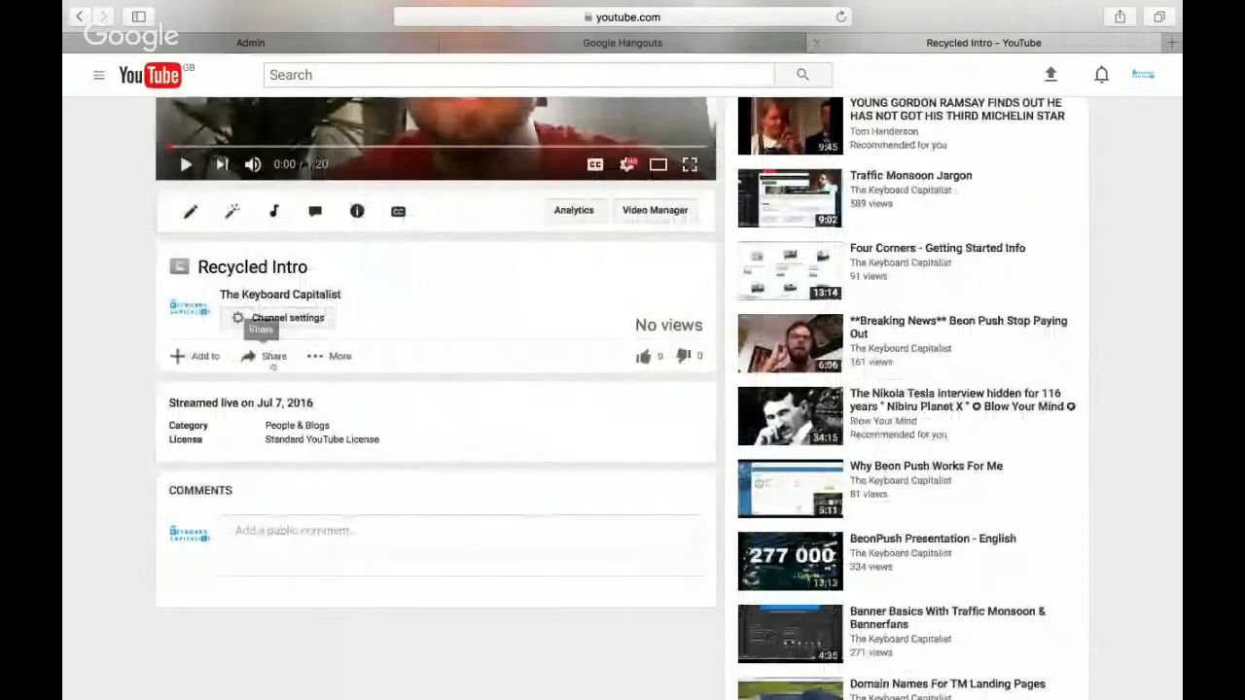
{"action": "left_click", "coordinate": [277, 357]}
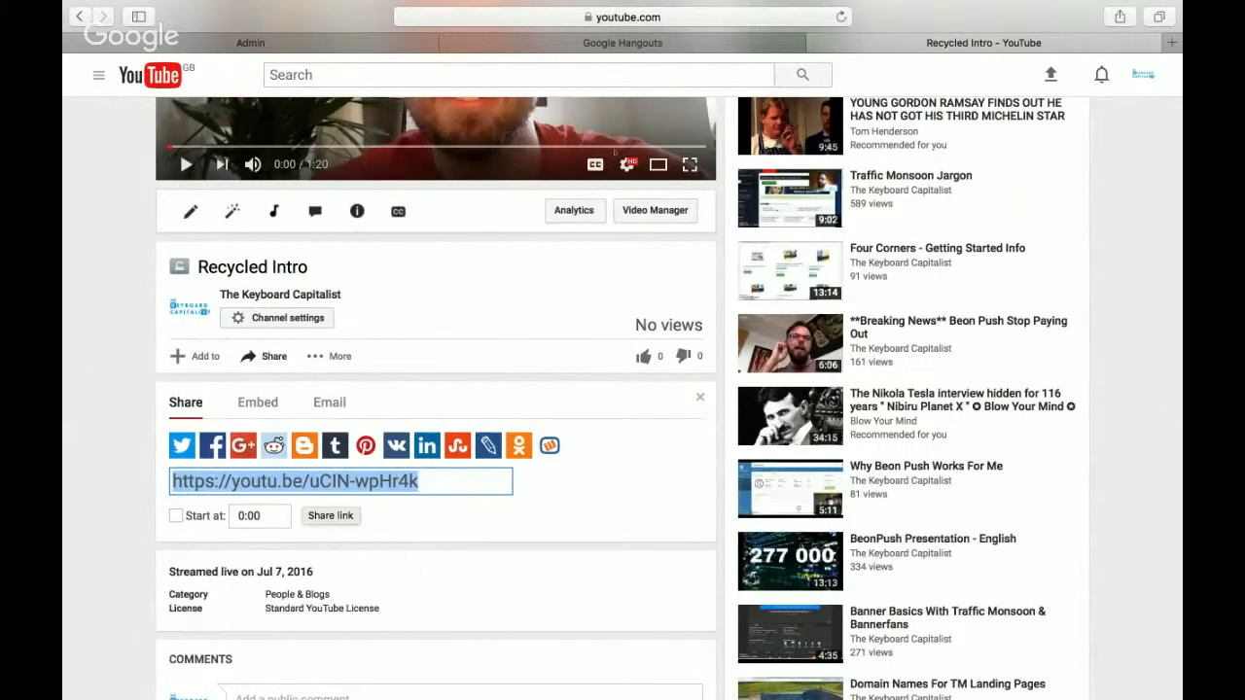
{"action": "left_click", "coordinate": [708, 15]}
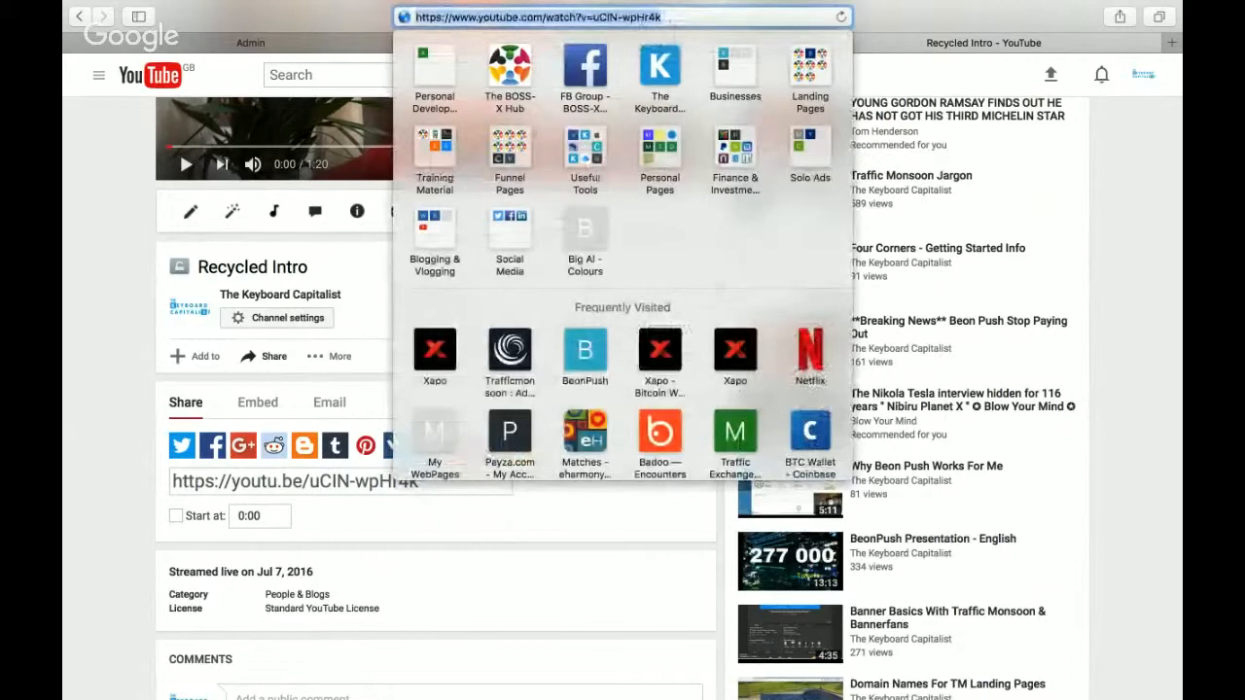
{"action": "left_click", "coordinate": [678, 18]}
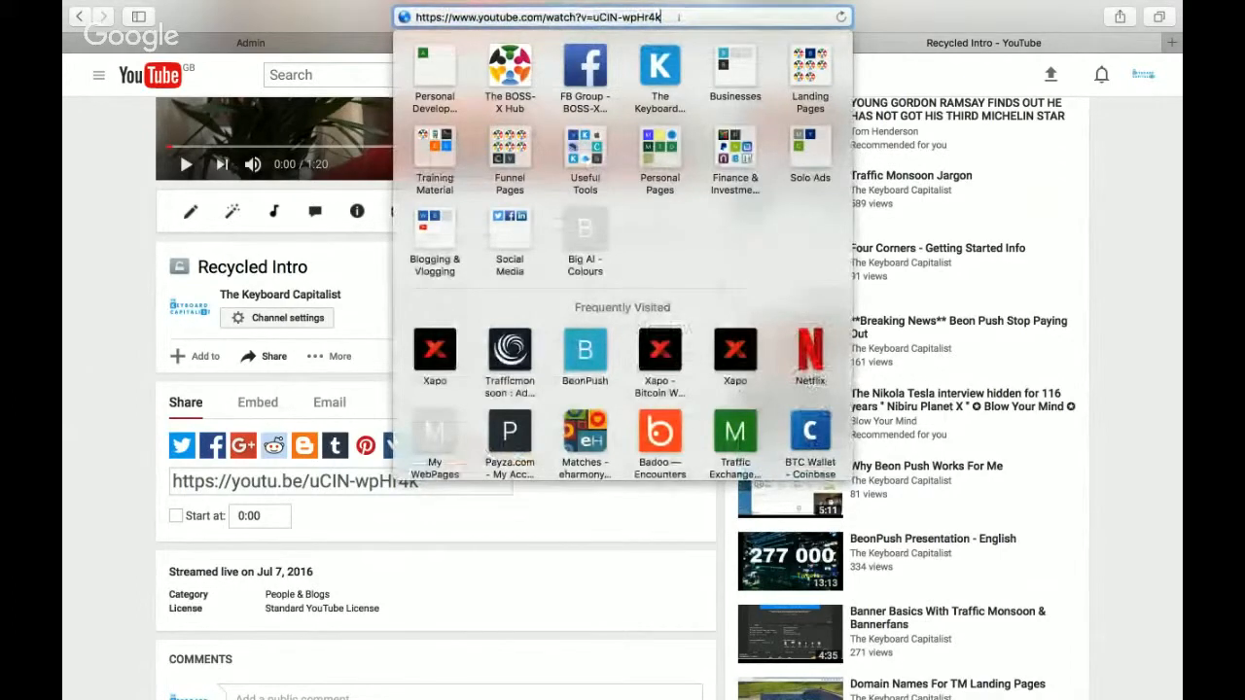
{"action": "left_click_drag", "start_coordinate": [678, 17], "coordinate": [596, 16]}
{"action": "key", "text": "super+c"}
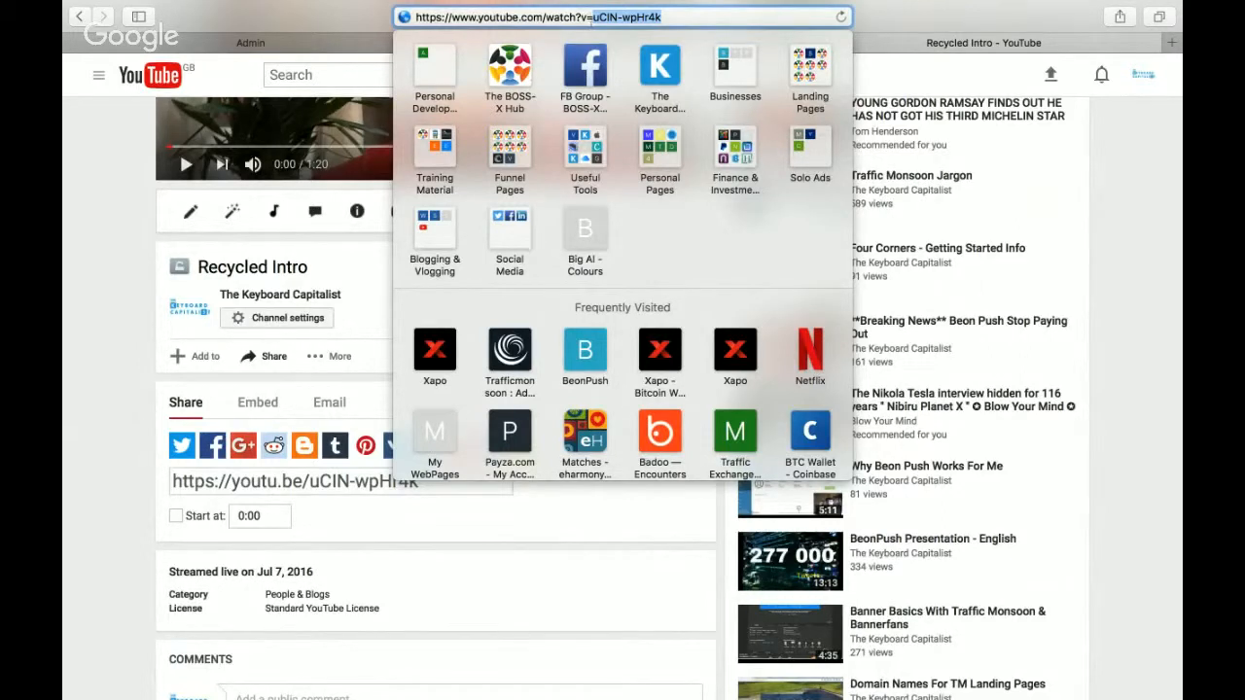
{"action": "left_click", "coordinate": [125, 325]}
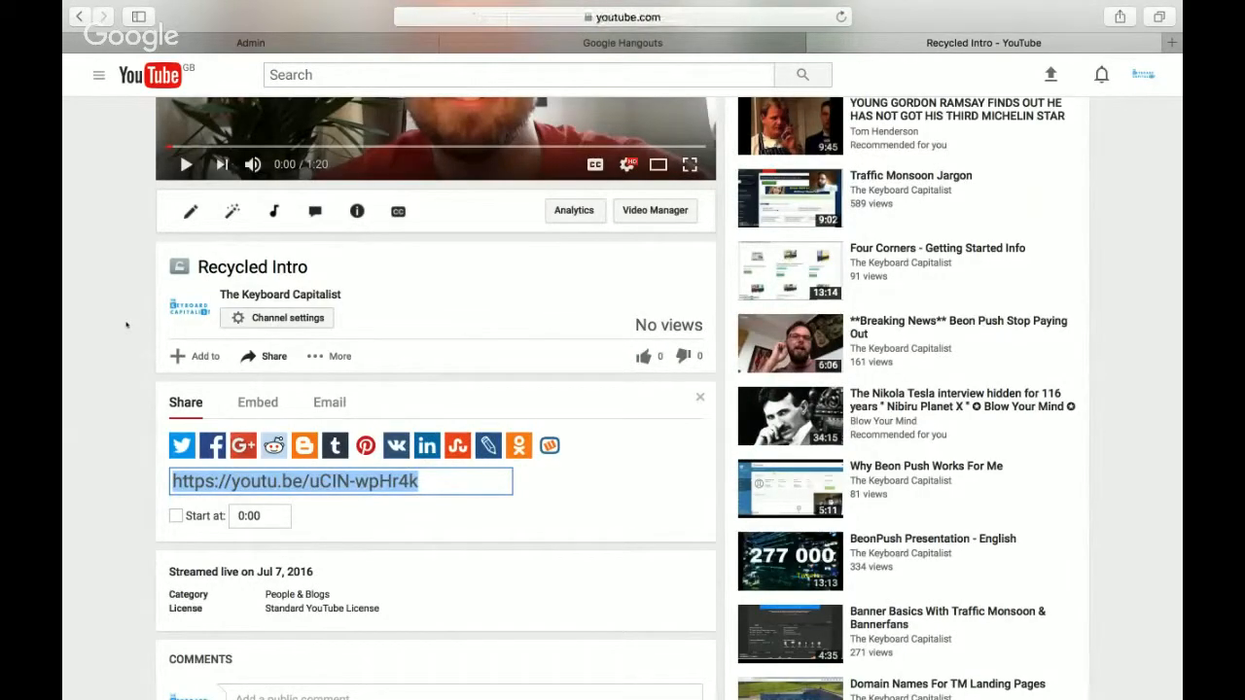
Step: Replace the YouTube ID in the sales page's video IFrame URL with the copied ID uCIN-wpHr4k and confirm the properties
{"action": "left_click", "coordinate": [278, 43]}
{"action": "scroll", "coordinate": [482, 385], "scroll_direction": "down", "scroll_amount": 2}
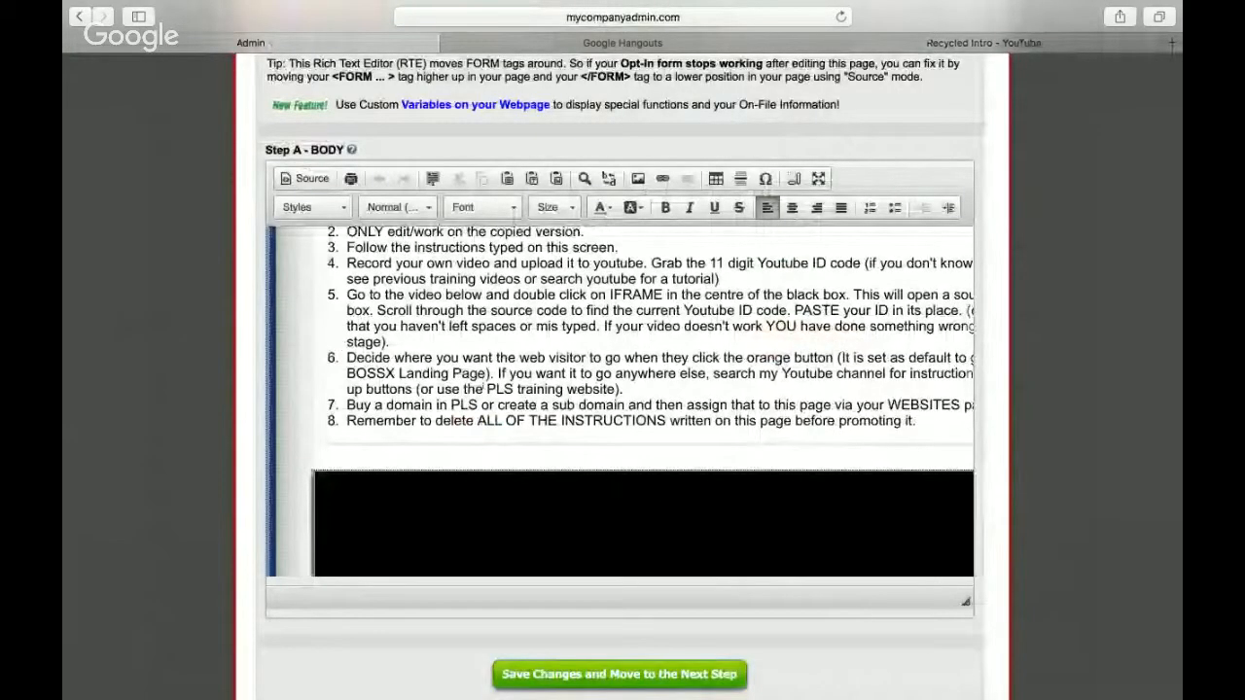
{"action": "scroll", "coordinate": [482, 385], "scroll_direction": "down", "scroll_amount": 6}
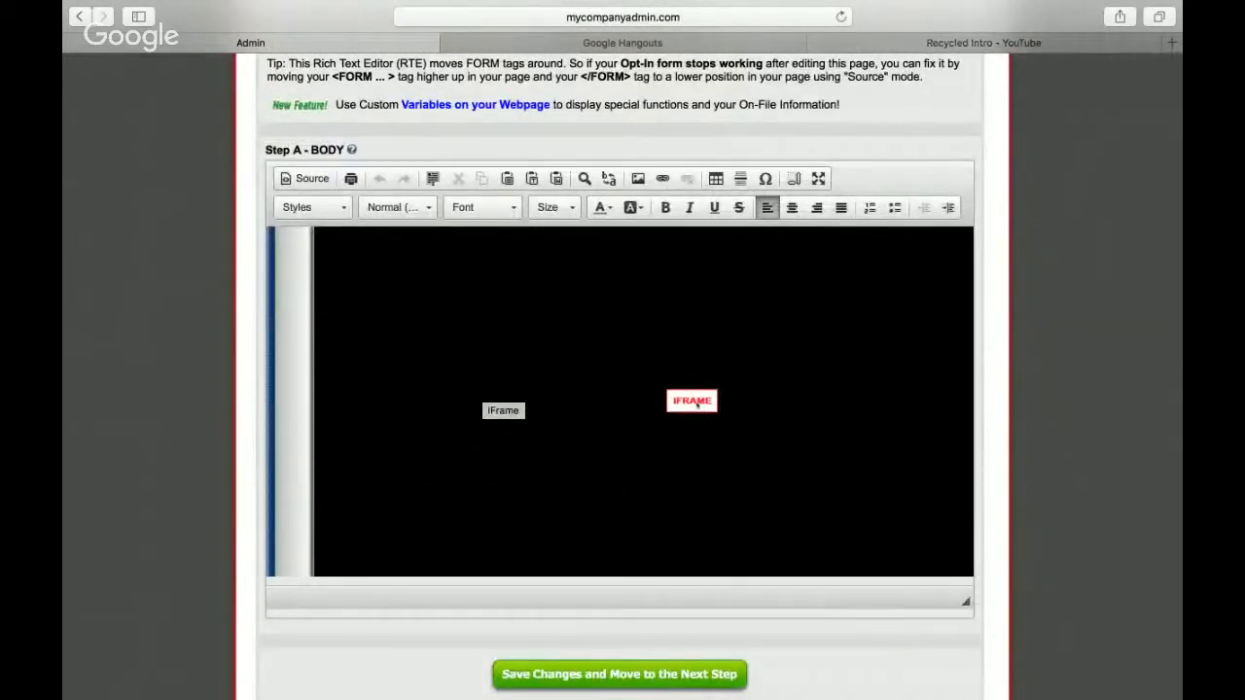
{"action": "double_click", "coordinate": [694, 401]}
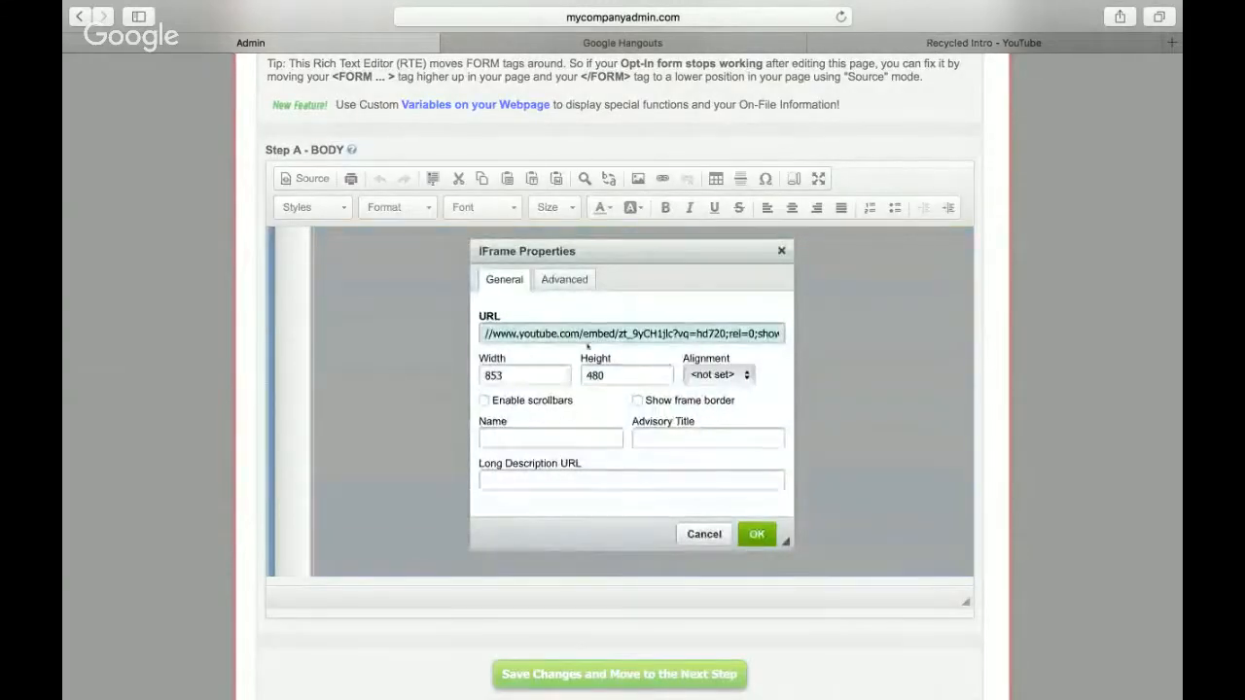
{"action": "left_click", "coordinate": [536, 334]}
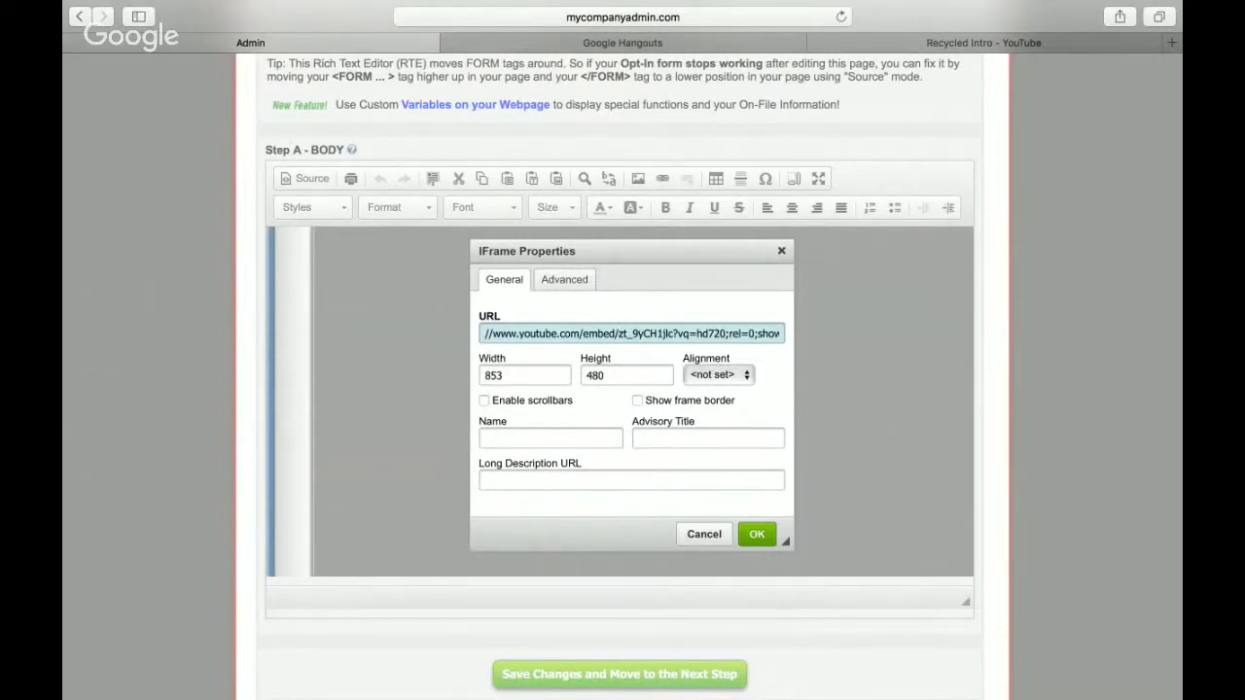
{"action": "left_click_drag", "start_coordinate": [619, 333], "coordinate": [674, 334]}
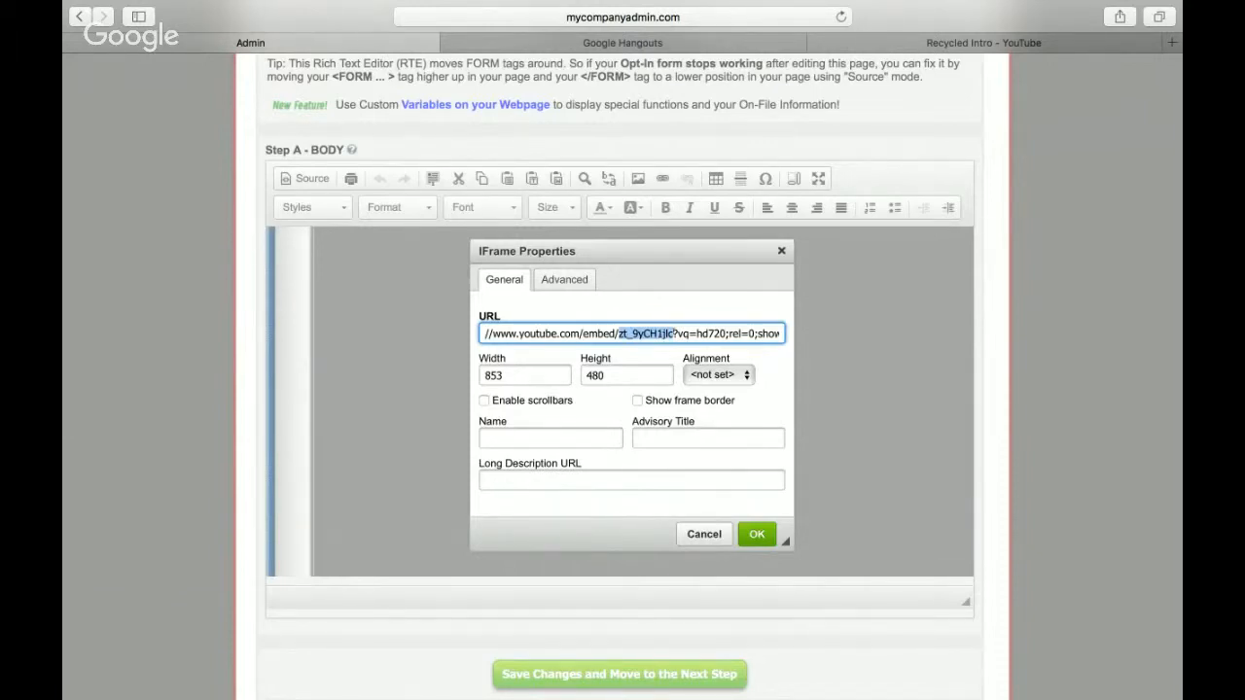
{"action": "key", "text": "super+v"}
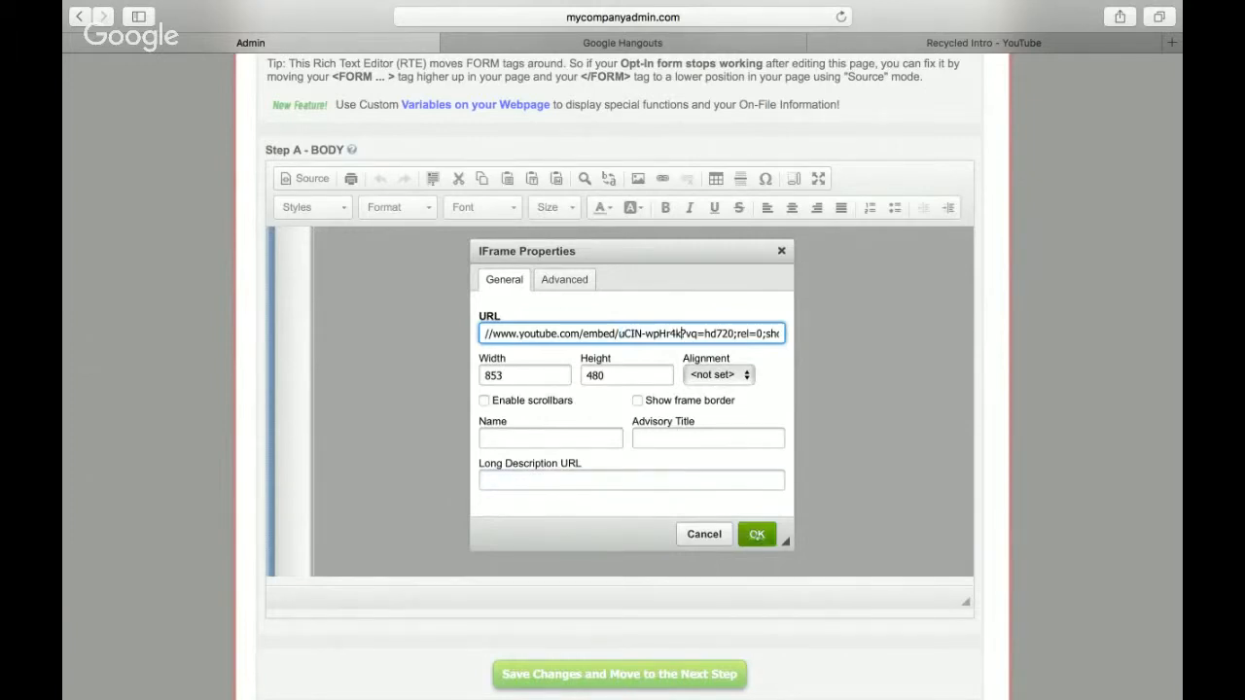
{"action": "left_click", "coordinate": [756, 534]}
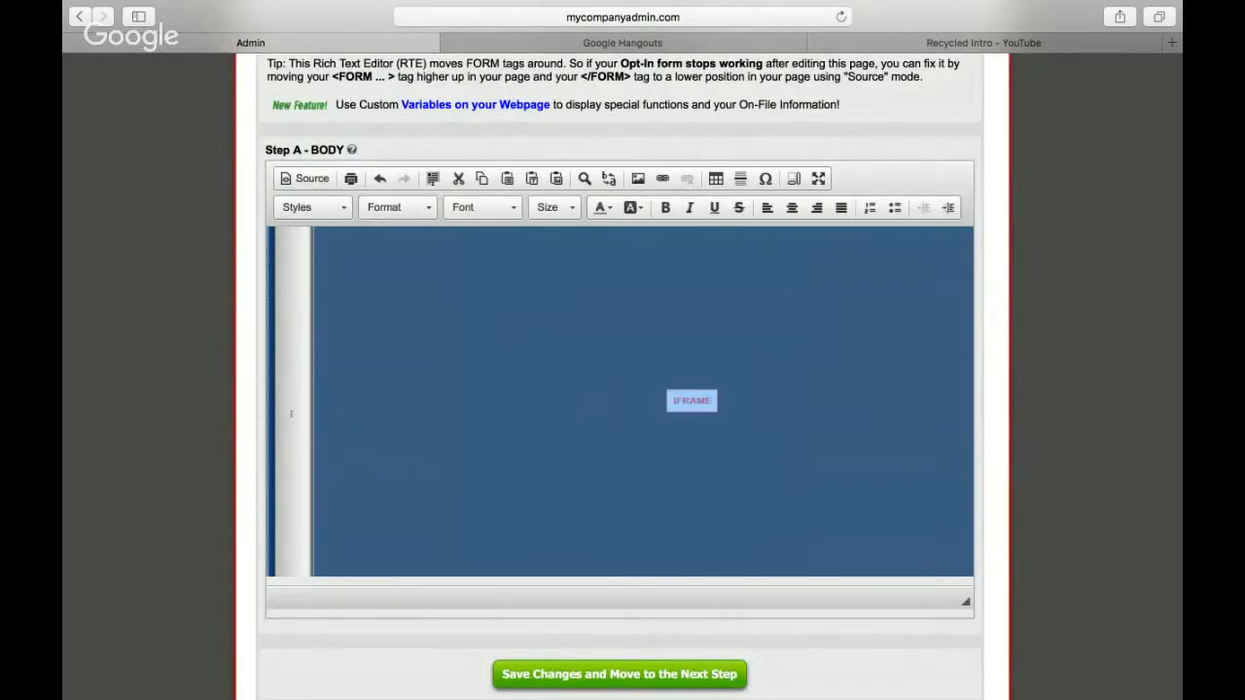
Step: Review the page body around the video, including the header banner, title and subheading placeholders and the numbered instructions
{"action": "scroll", "coordinate": [291, 414], "scroll_direction": "up", "scroll_amount": 2}
{"action": "scroll", "coordinate": [291, 413], "scroll_direction": "up", "scroll_amount": 6}
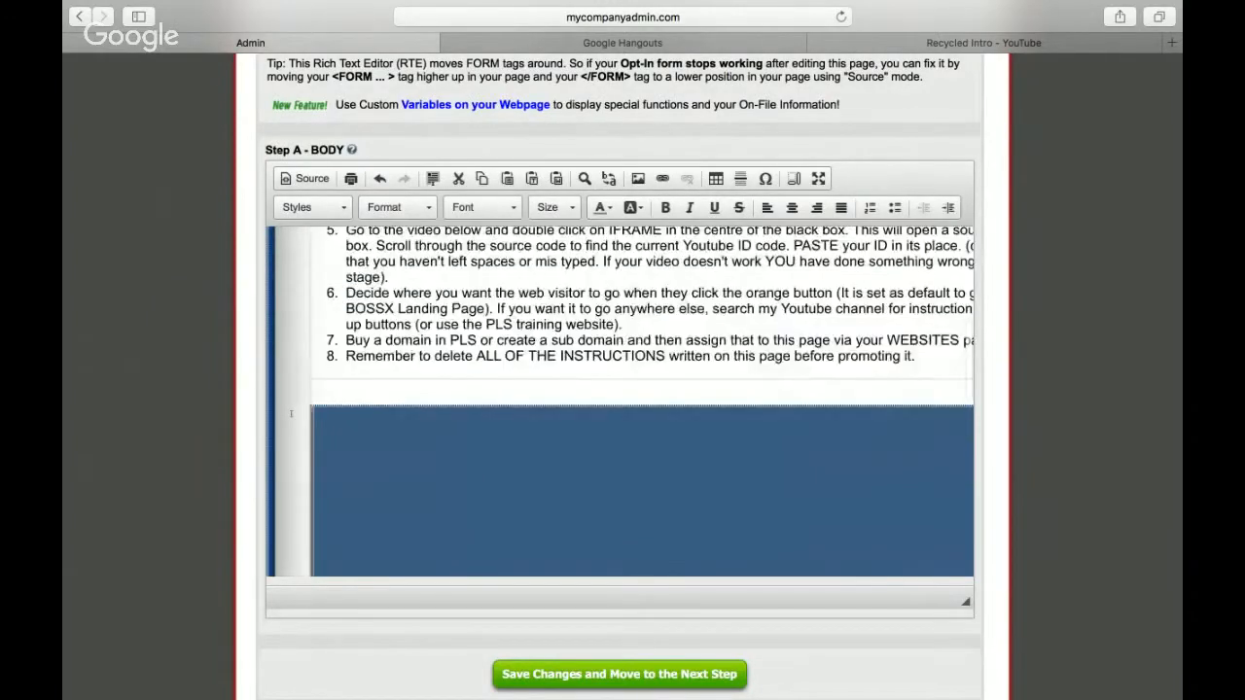
{"action": "scroll", "coordinate": [291, 414], "scroll_direction": "up", "scroll_amount": 2}
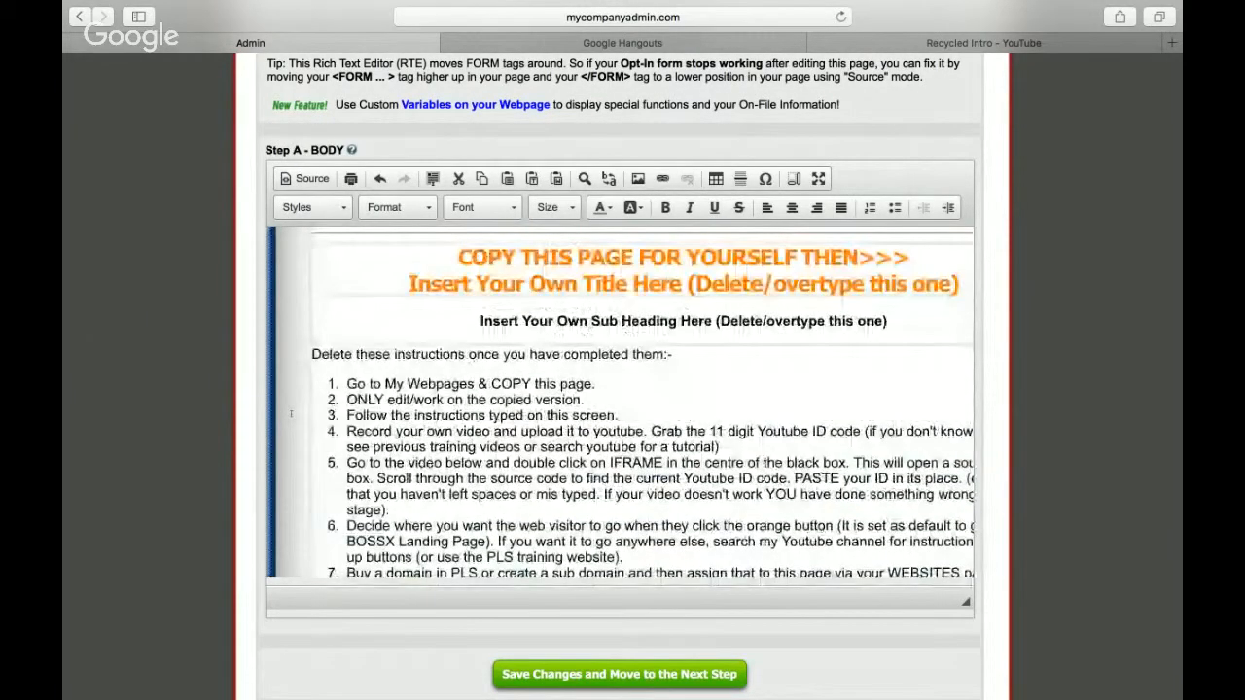
{"action": "scroll", "coordinate": [291, 414], "scroll_direction": "up", "scroll_amount": 5}
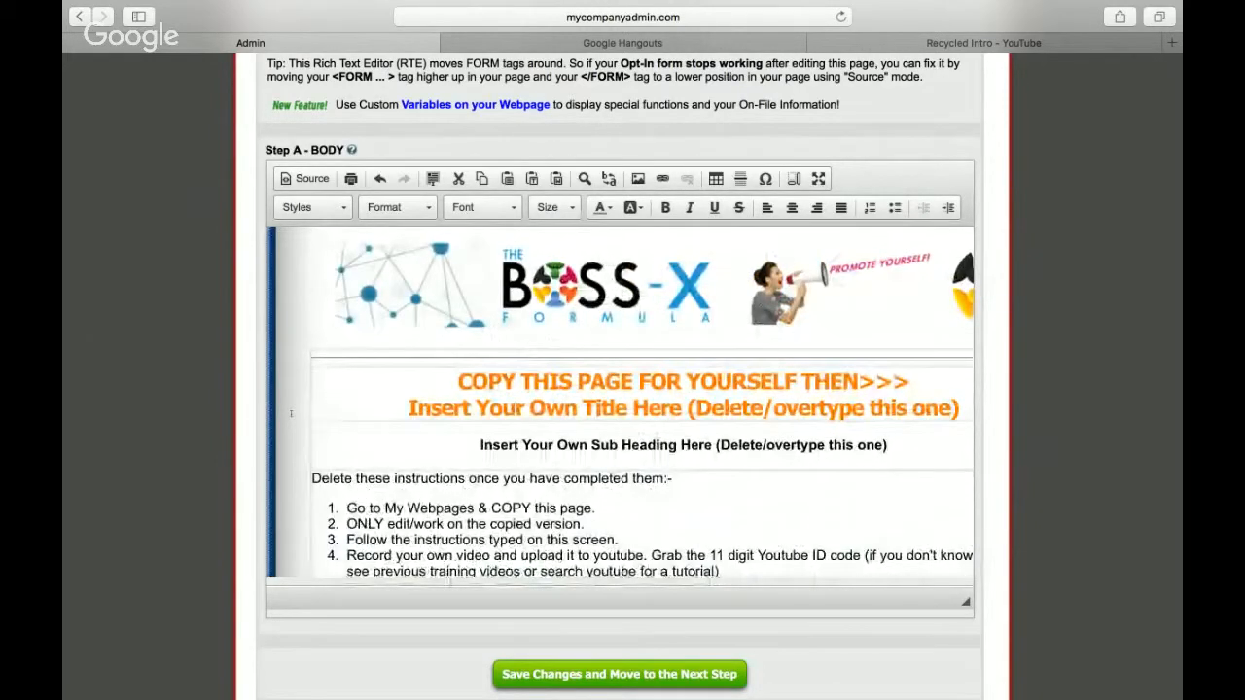
{"action": "scroll", "coordinate": [291, 414], "scroll_direction": "down", "scroll_amount": 20}
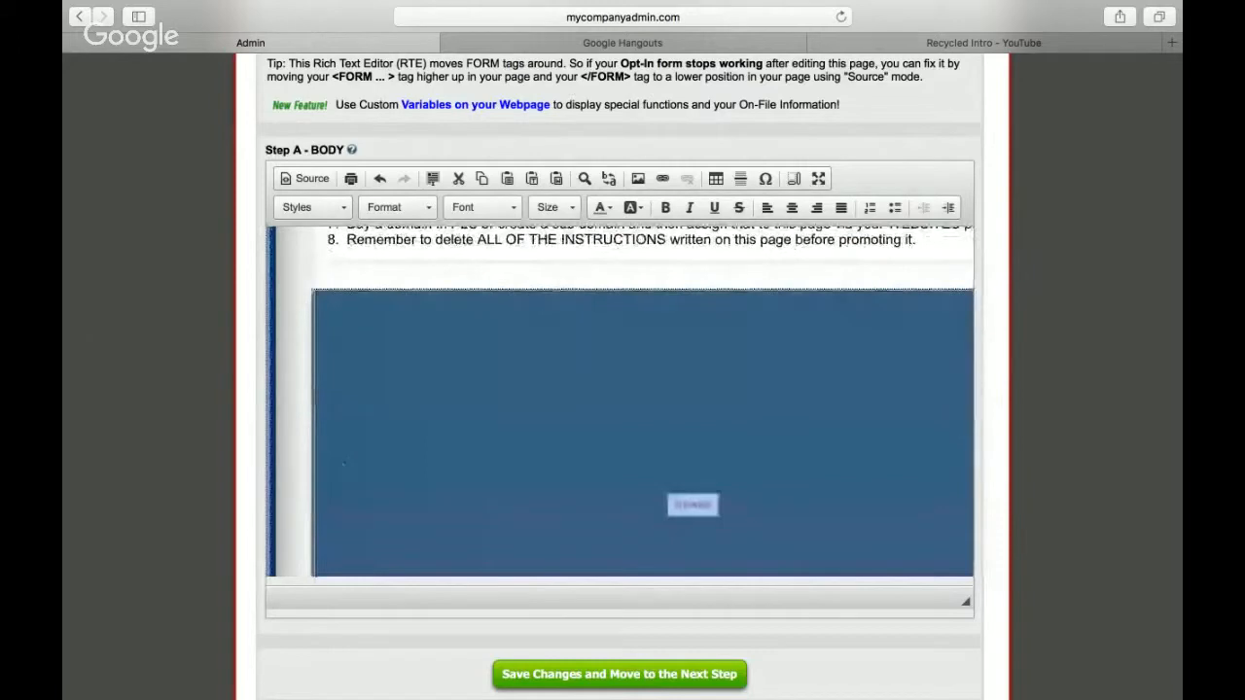
{"action": "scroll", "coordinate": [464, 404], "scroll_direction": "up", "scroll_amount": 9}
{"action": "scroll", "coordinate": [642, 404], "scroll_direction": "up", "scroll_amount": 3}
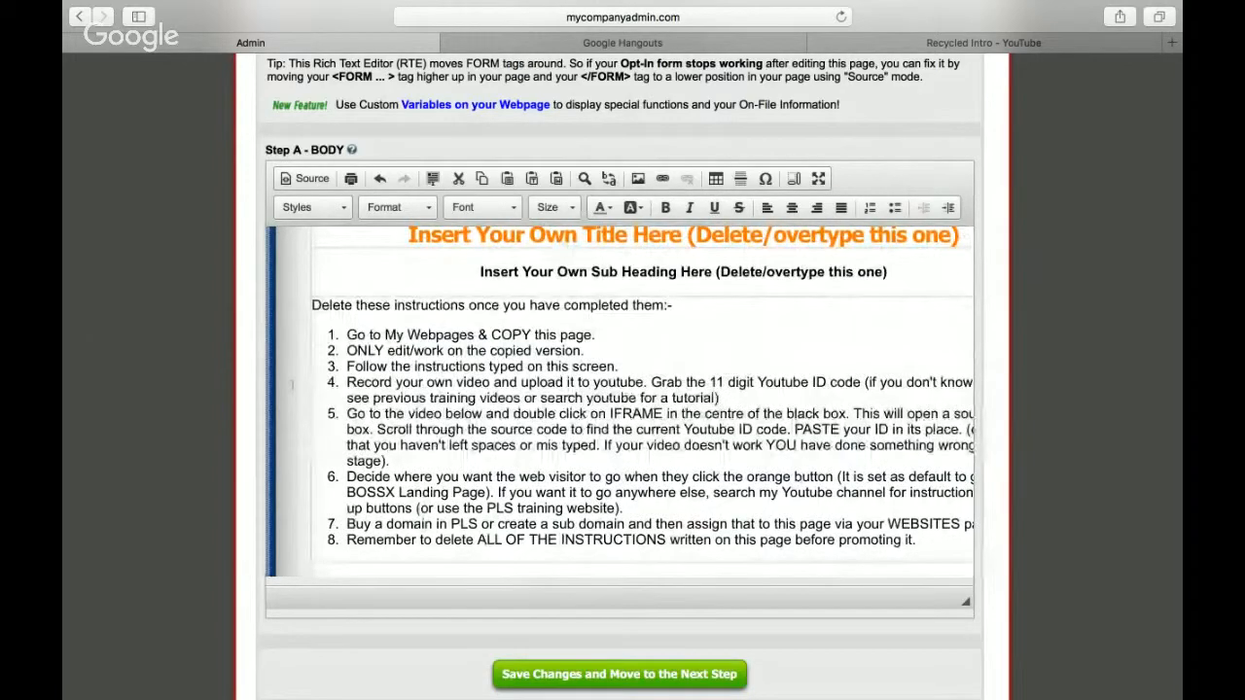
{"action": "scroll", "coordinate": [291, 385], "scroll_direction": "up", "scroll_amount": 3}
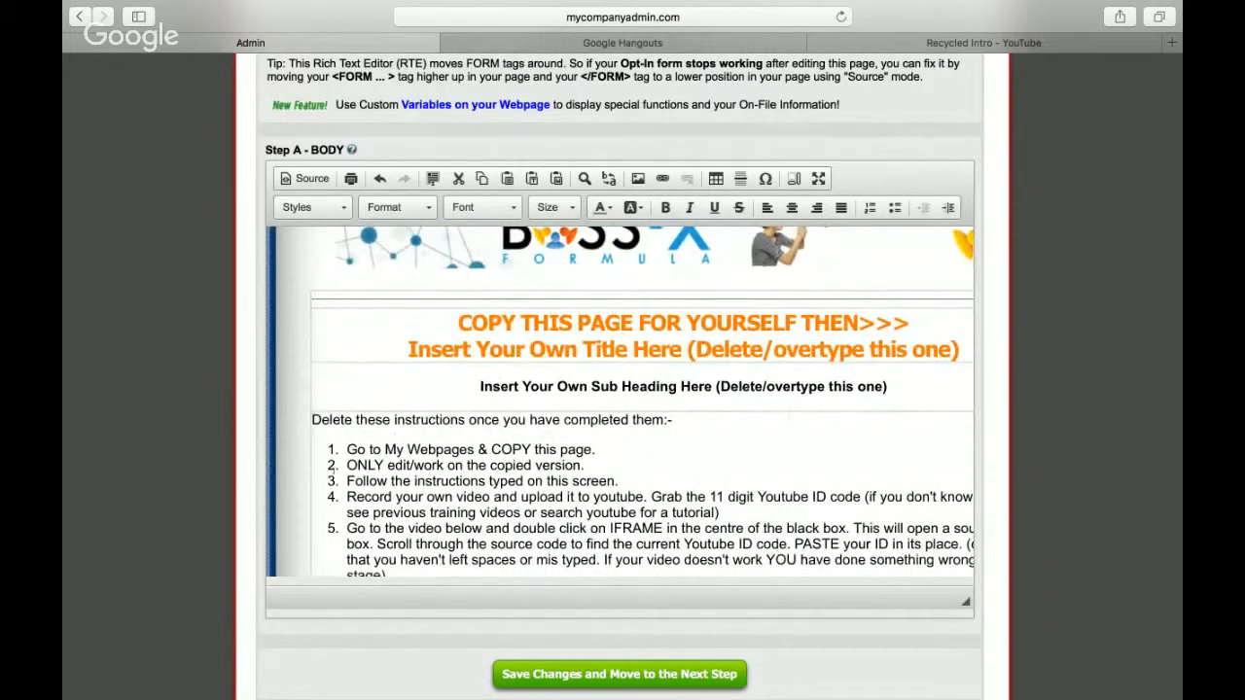
{"action": "scroll", "coordinate": [288, 484], "scroll_direction": "down", "scroll_amount": 1}
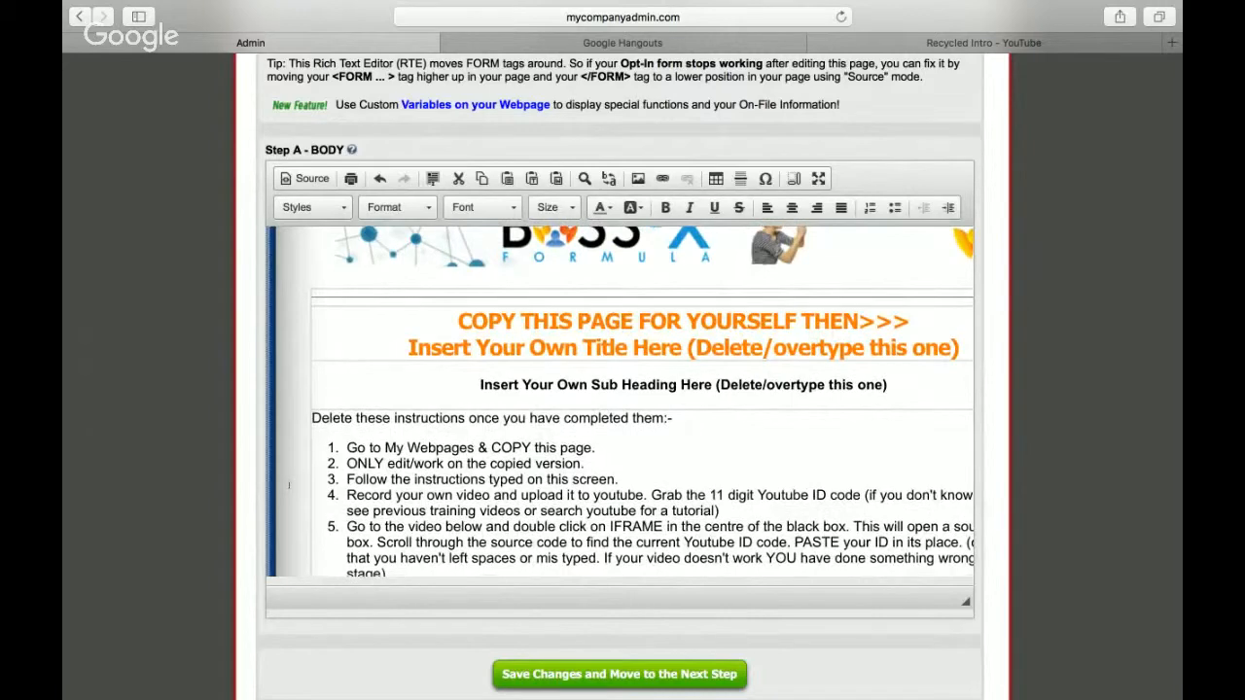
{"action": "scroll", "coordinate": [288, 485], "scroll_direction": "down", "scroll_amount": 5}
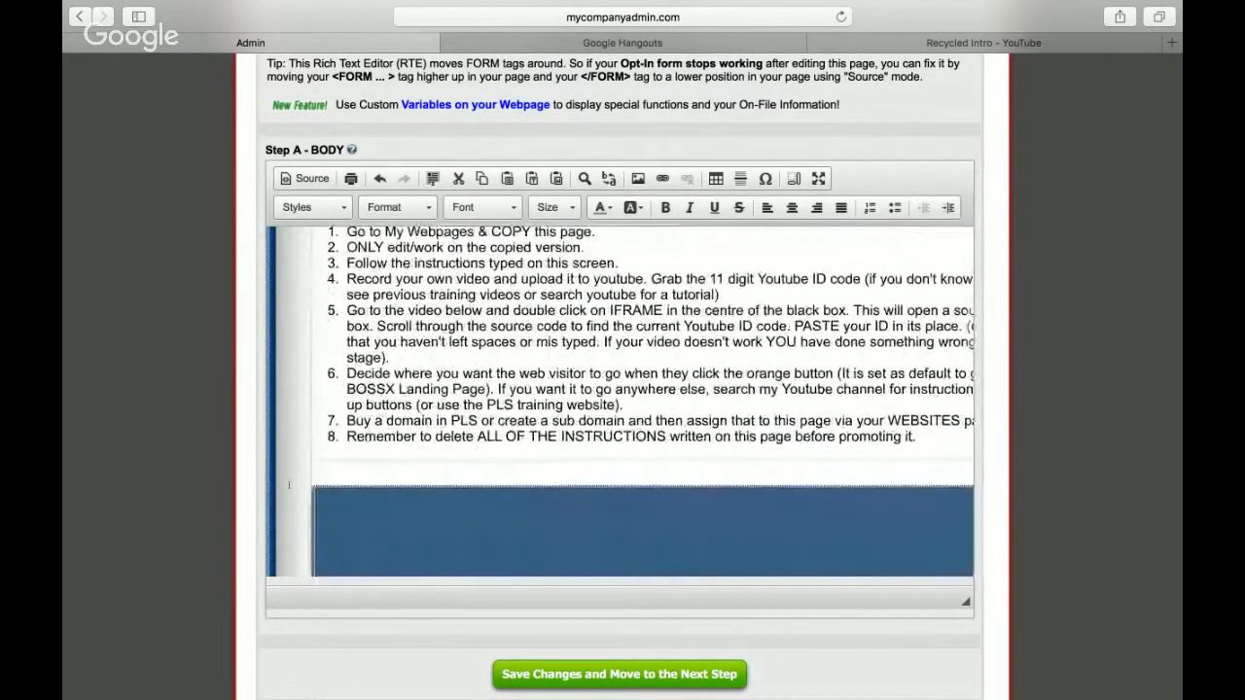
Step: Inspect the link URL behind the orange "CLICK HERE FOR MORE INFO" button below the video and dismiss the low battery notice
{"action": "scroll", "coordinate": [288, 485], "scroll_direction": "down", "scroll_amount": 3}
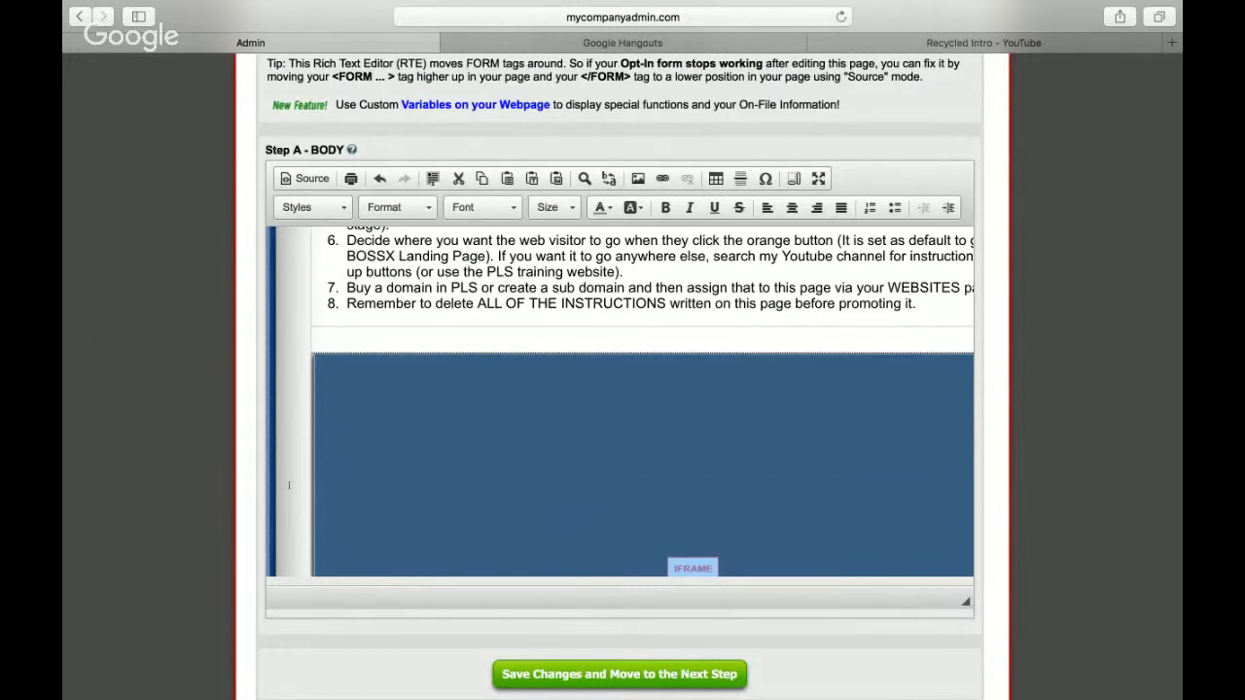
{"action": "scroll", "coordinate": [288, 484], "scroll_direction": "down", "scroll_amount": 5}
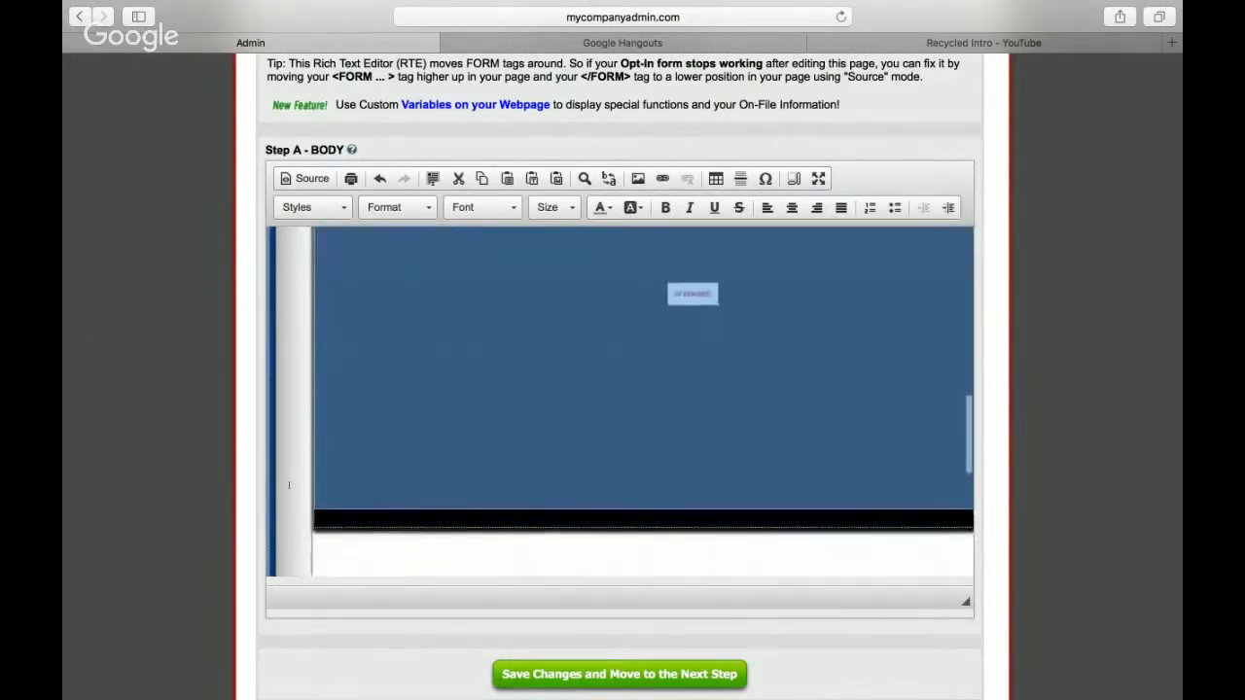
{"action": "scroll", "coordinate": [289, 484], "scroll_direction": "down", "scroll_amount": 1}
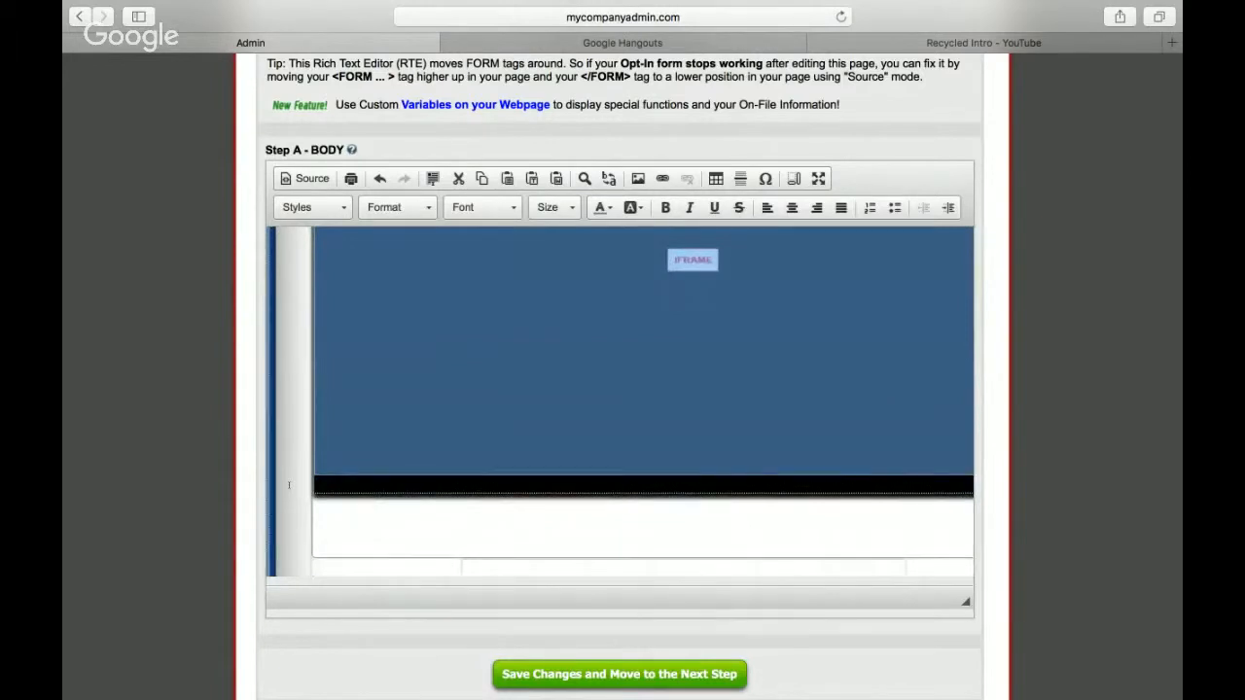
{"action": "scroll", "coordinate": [289, 485], "scroll_direction": "down", "scroll_amount": 3}
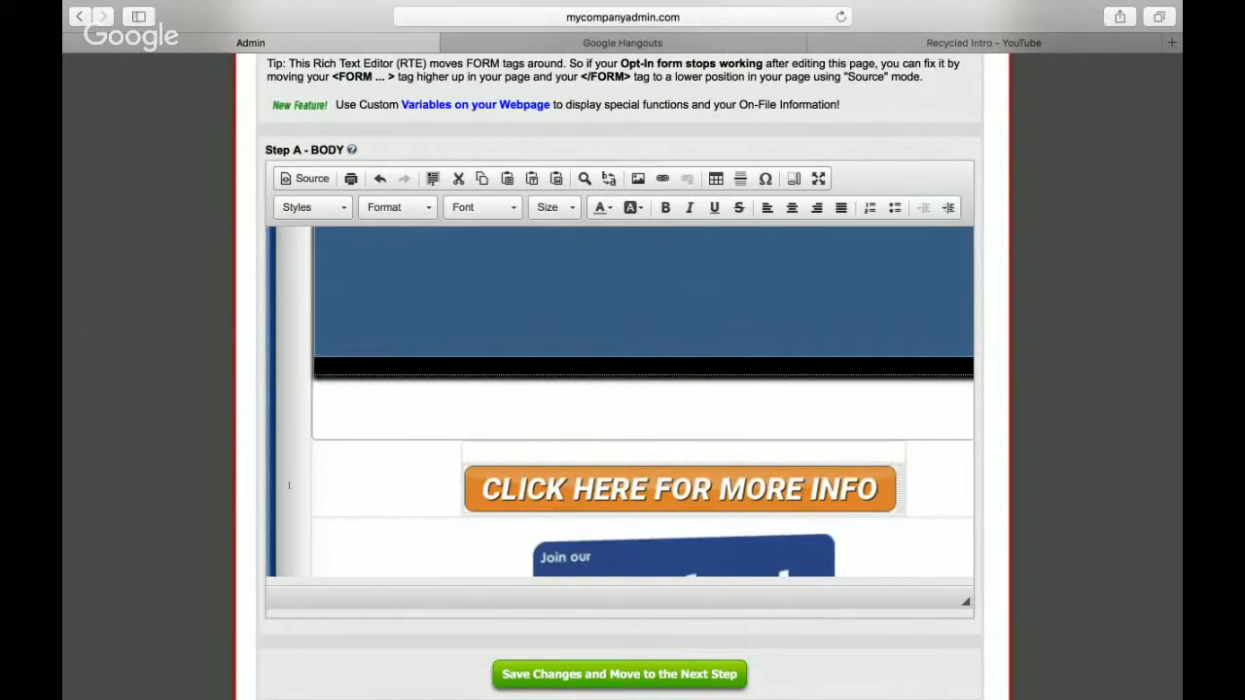
{"action": "scroll", "coordinate": [289, 484], "scroll_direction": "down", "scroll_amount": 5}
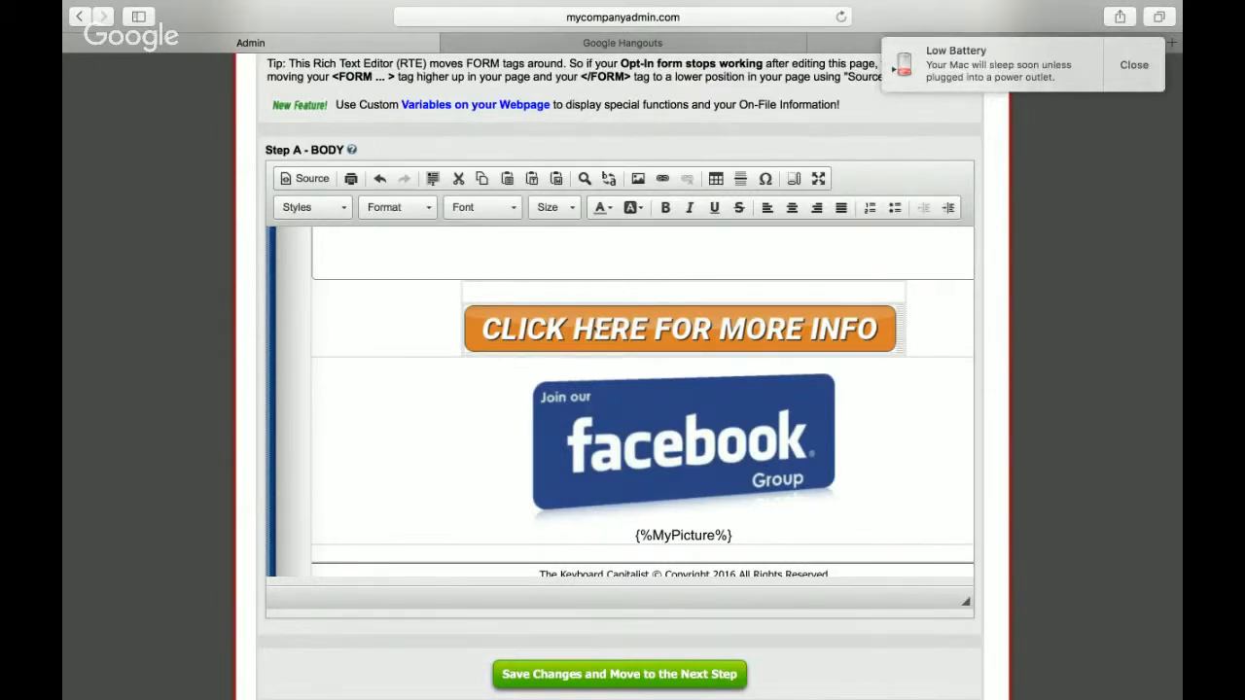
{"action": "left_click", "coordinate": [646, 328]}
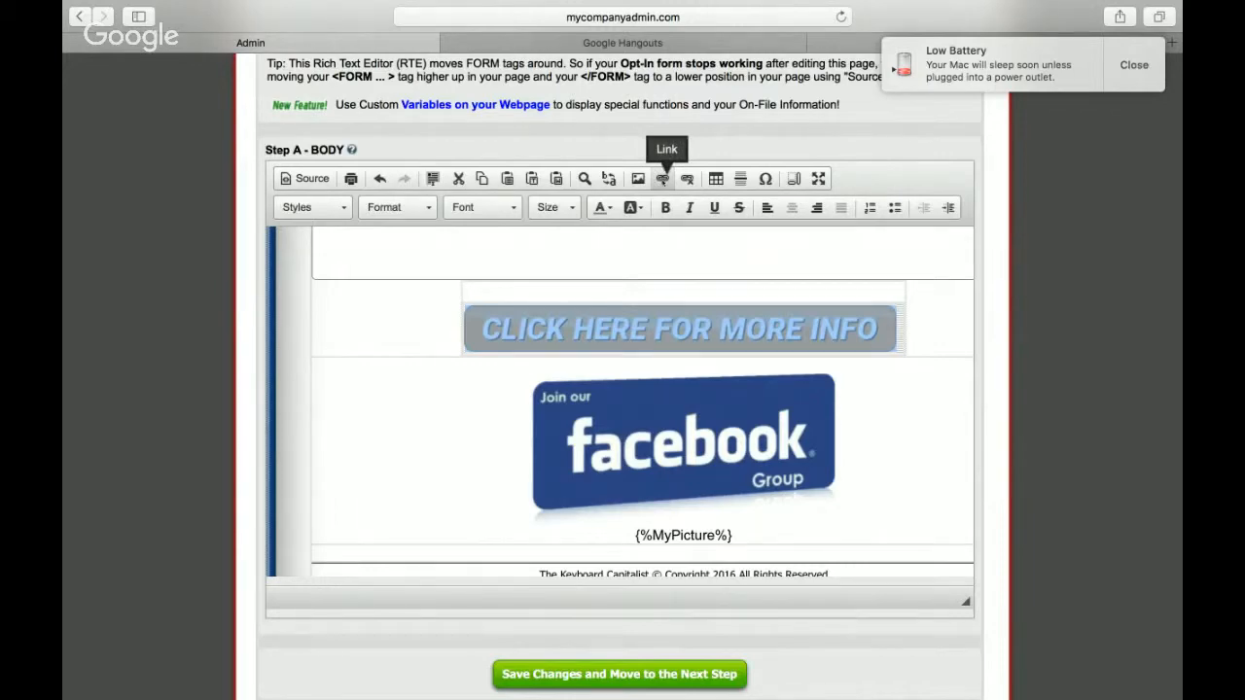
{"action": "left_click", "coordinate": [663, 180]}
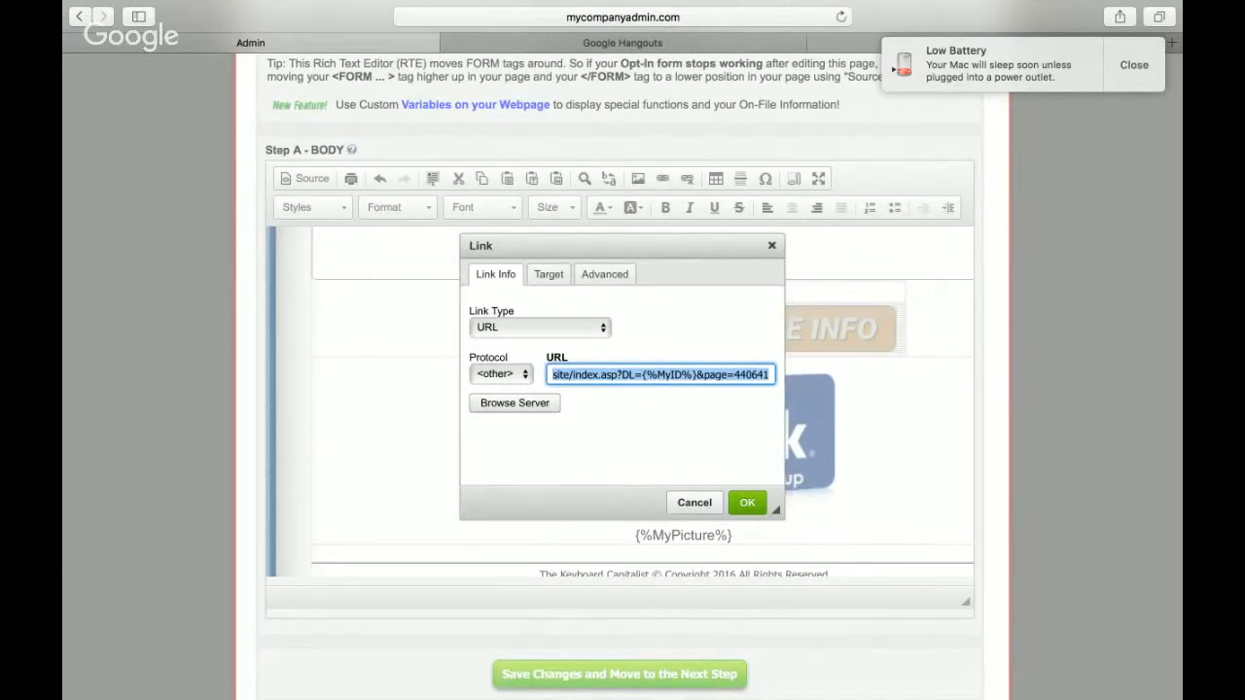
{"action": "left_click", "coordinate": [694, 504]}
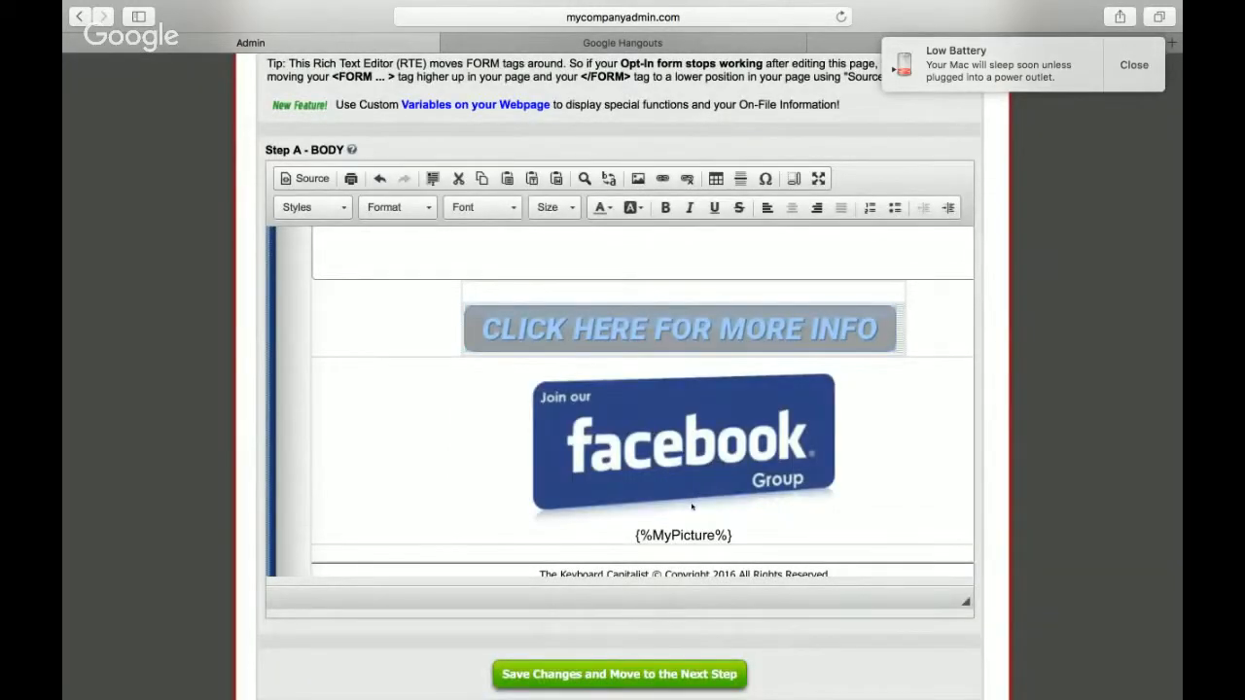
{"action": "left_click", "coordinate": [1133, 65]}
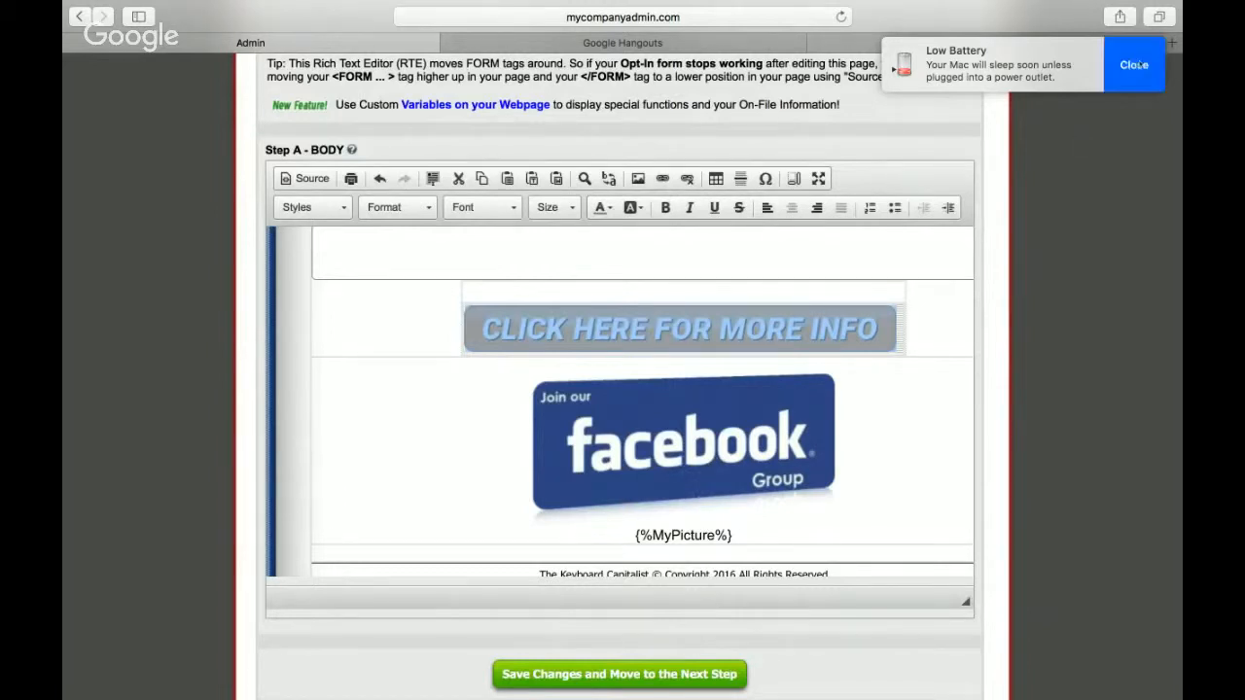
Step: Open the custom variables for webpages and choose BOSSX V2 as the webpage to link to
{"action": "scroll", "coordinate": [1037, 249], "scroll_direction": "up", "scroll_amount": 2}
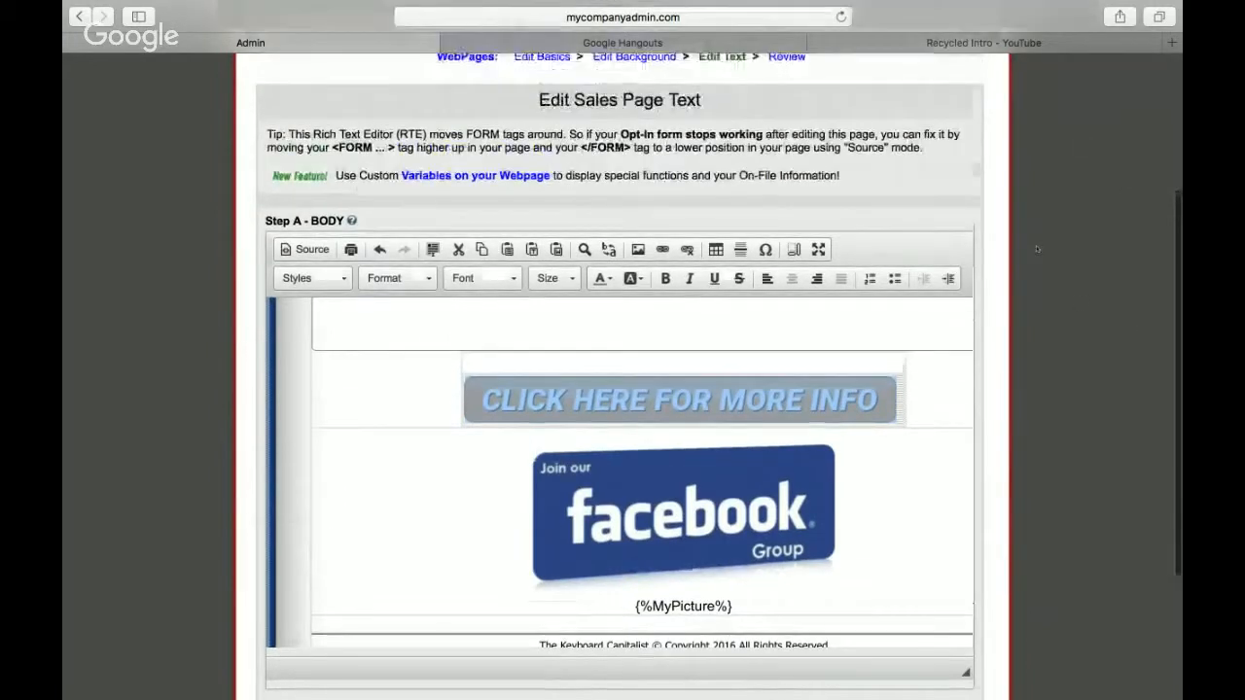
{"action": "left_click", "coordinate": [463, 183]}
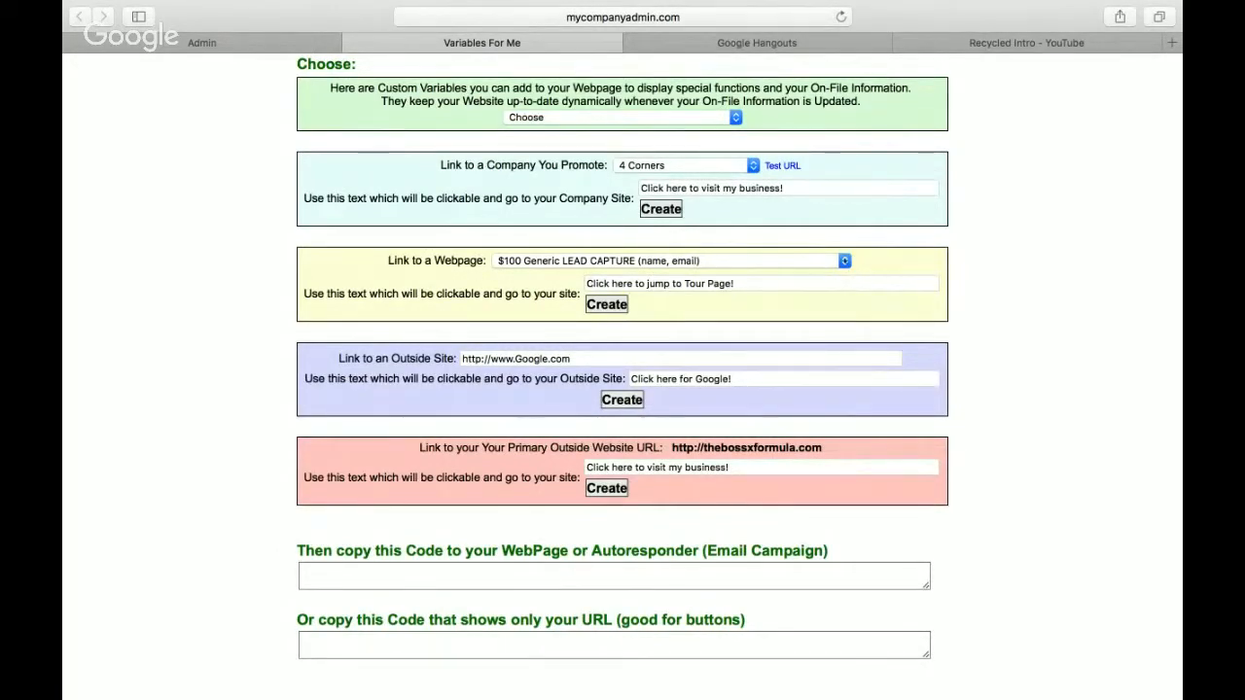
{"action": "left_click", "coordinate": [671, 260]}
{"action": "scroll", "coordinate": [734, 499], "scroll_direction": "down", "scroll_amount": 15}
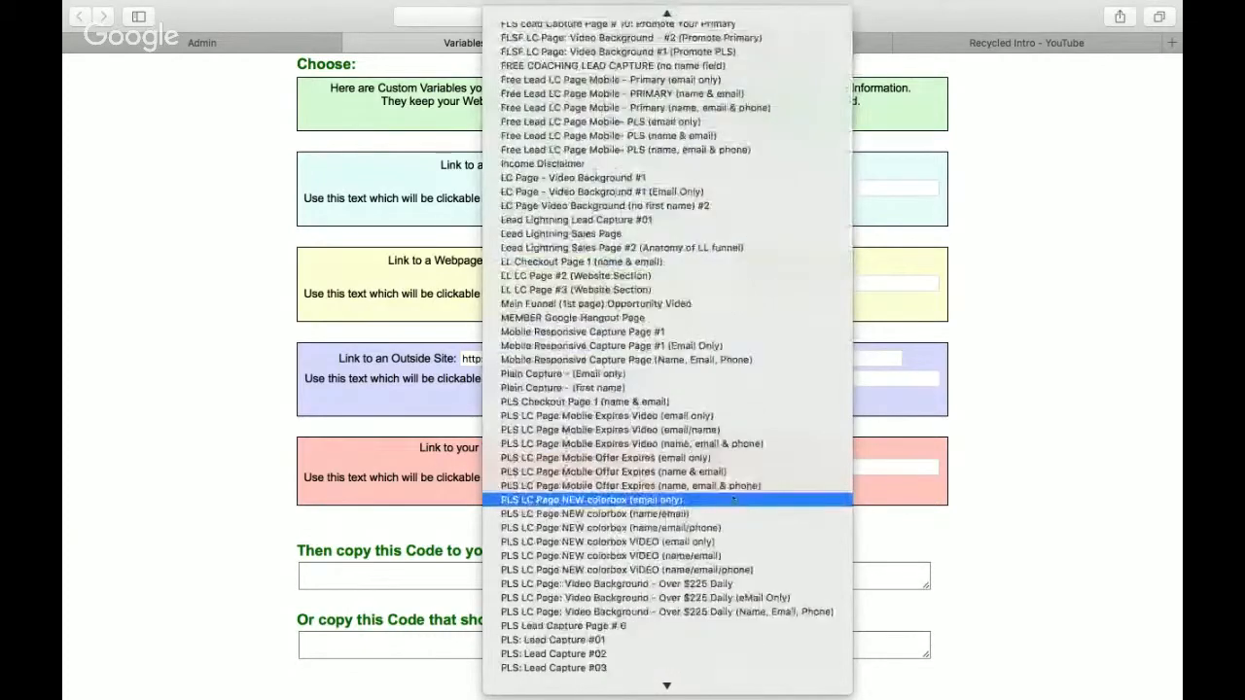
{"action": "scroll", "coordinate": [734, 499], "scroll_direction": "down", "scroll_amount": 20}
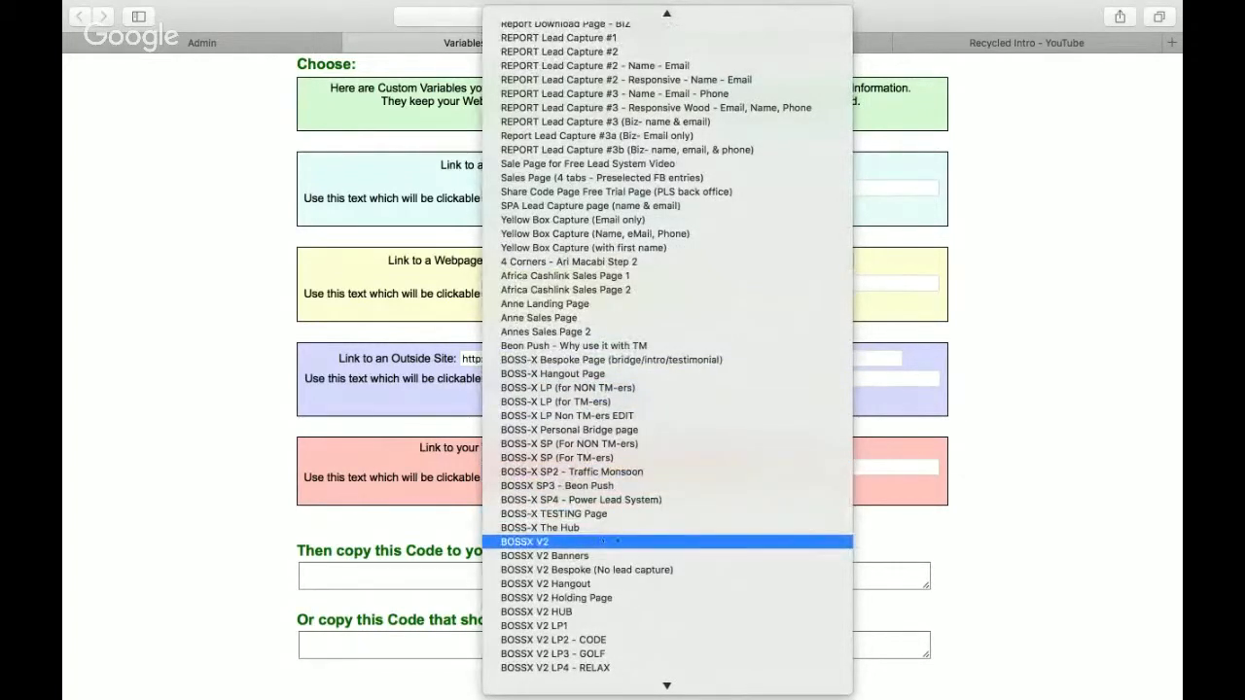
{"action": "scroll", "coordinate": [631, 541], "scroll_direction": "down", "scroll_amount": 5}
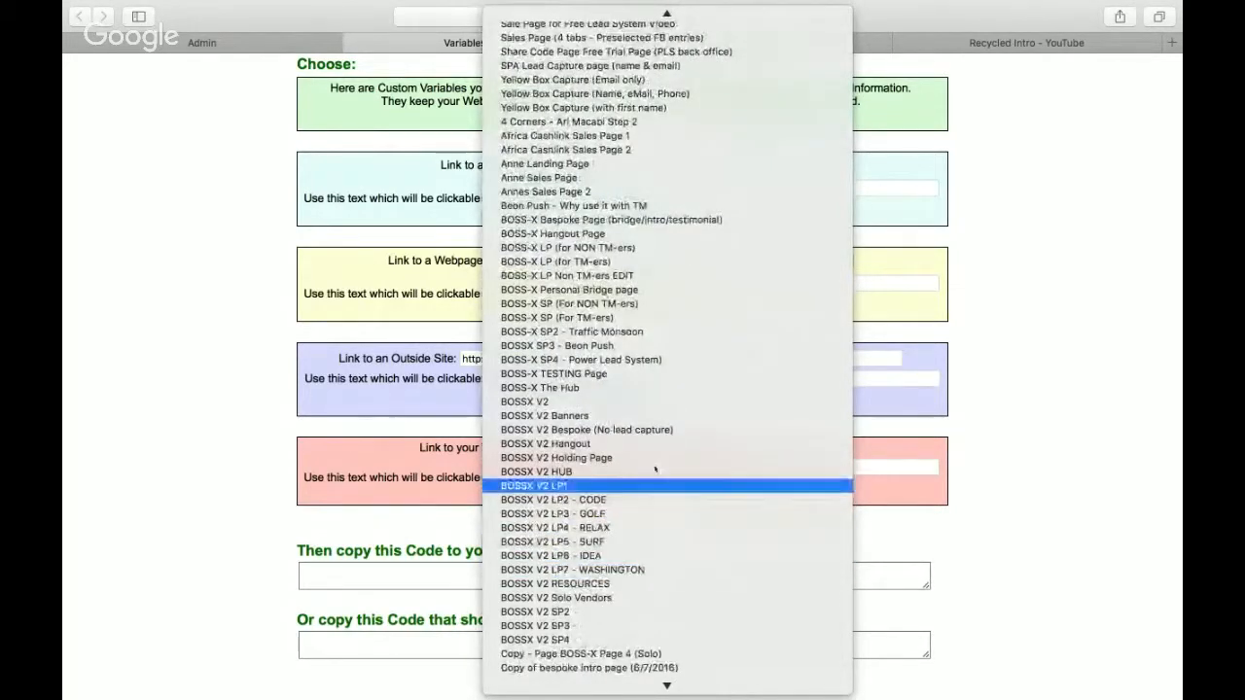
{"action": "left_click", "coordinate": [648, 402]}
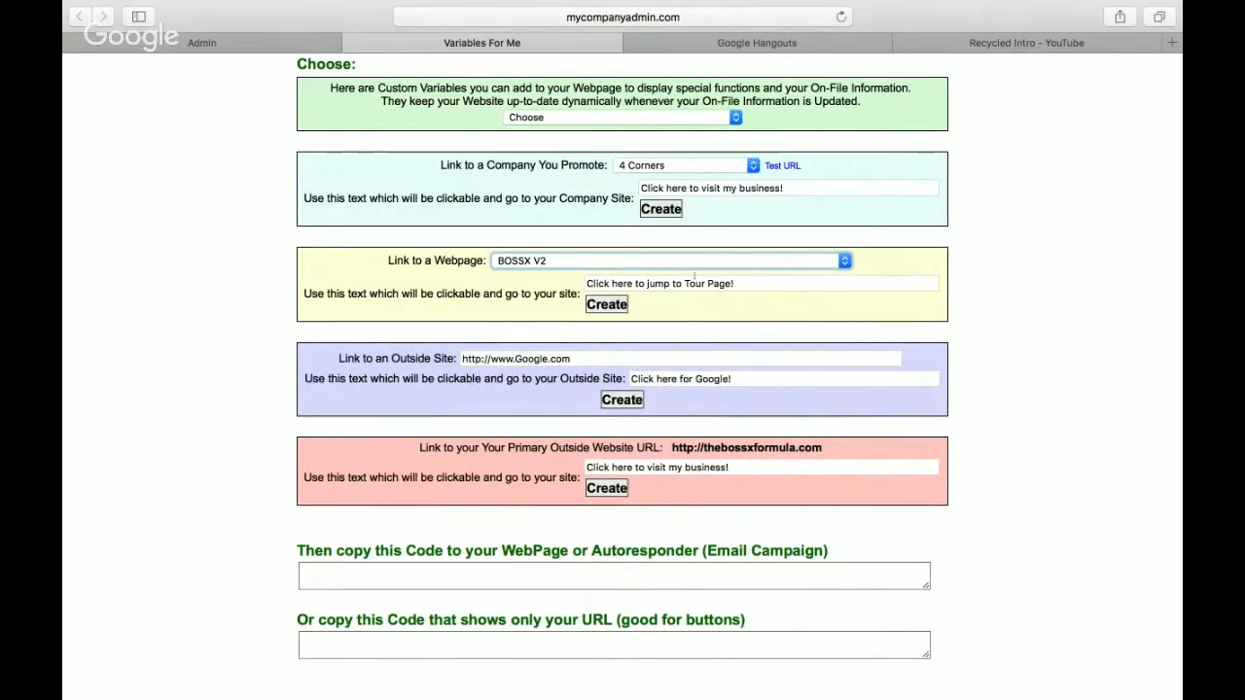
Step: Clear the clickable link text, create the BOSSX V2 link code and copy its URL-only WebPage address /site/index.asp?DL={%MyID%}&page=457120
{"action": "left_click", "coordinate": [768, 284]}
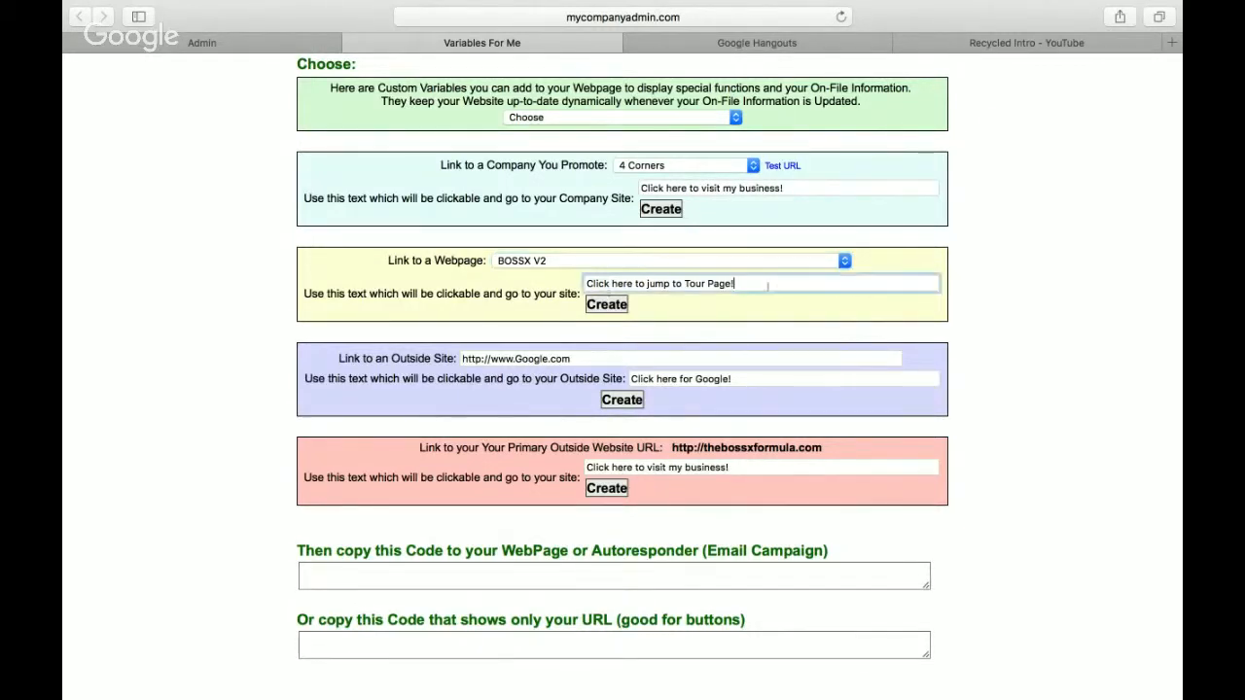
{"action": "key", "text": "super+a"}
{"action": "key", "text": "BackSpace"}
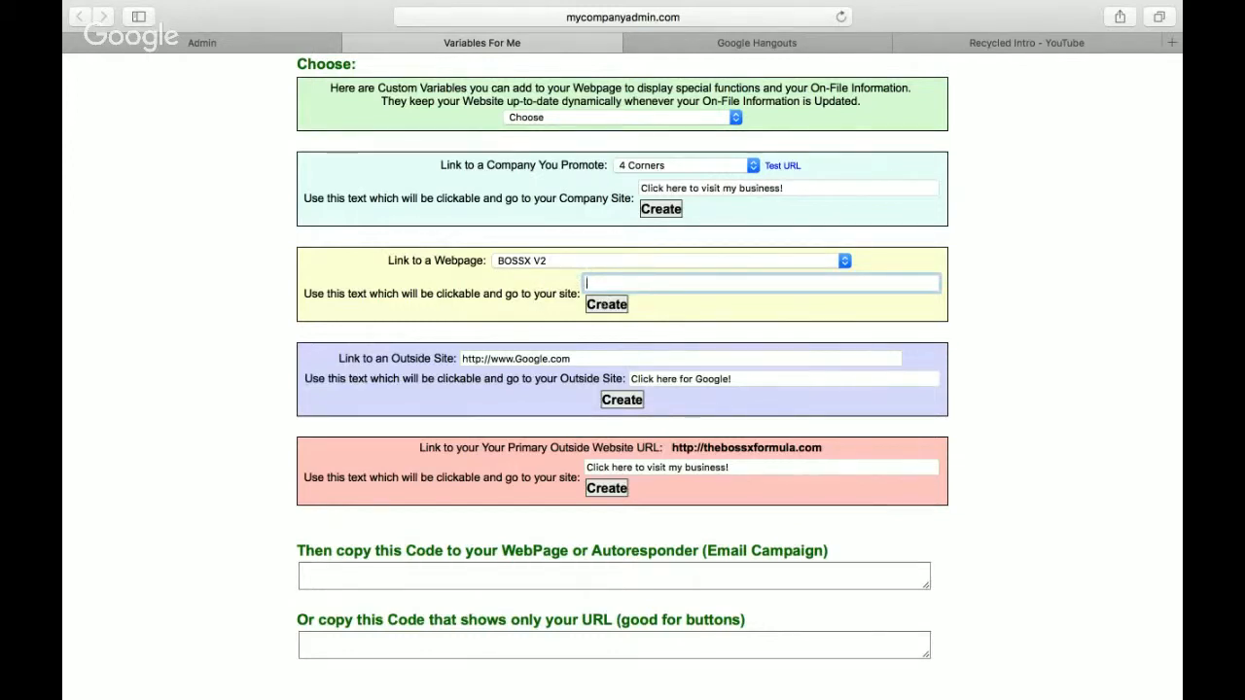
{"action": "left_click", "coordinate": [606, 303]}
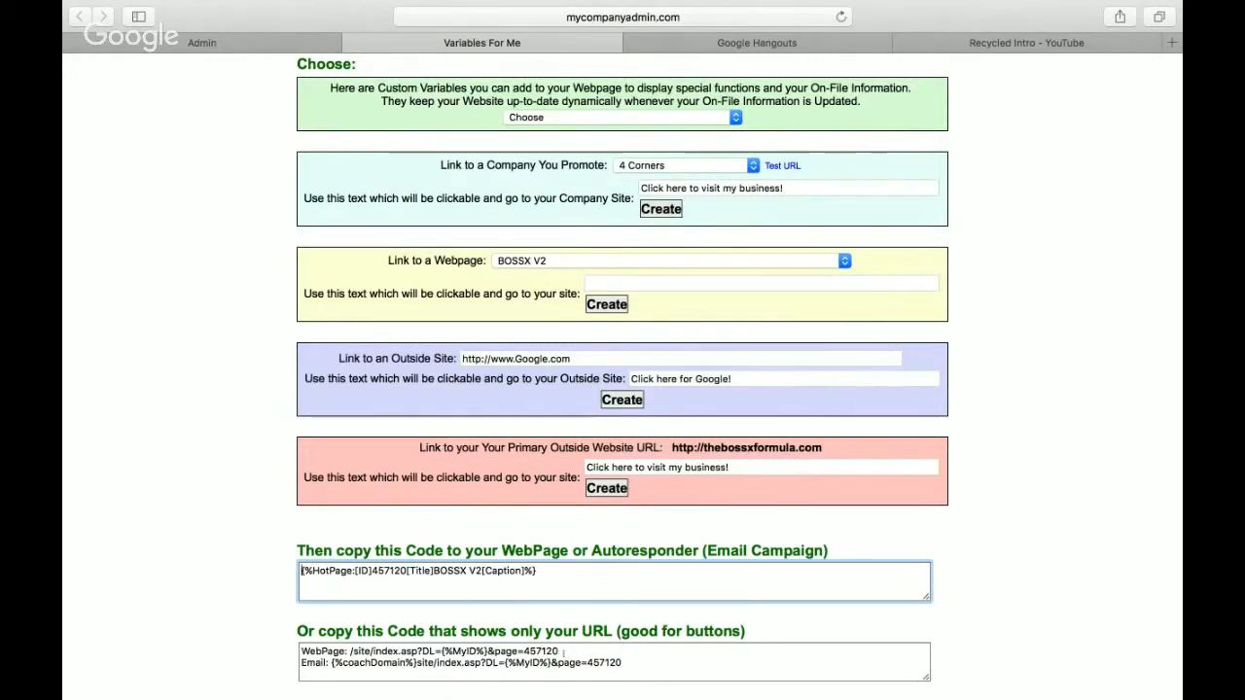
{"action": "left_click_drag", "start_coordinate": [563, 652], "coordinate": [354, 652]}
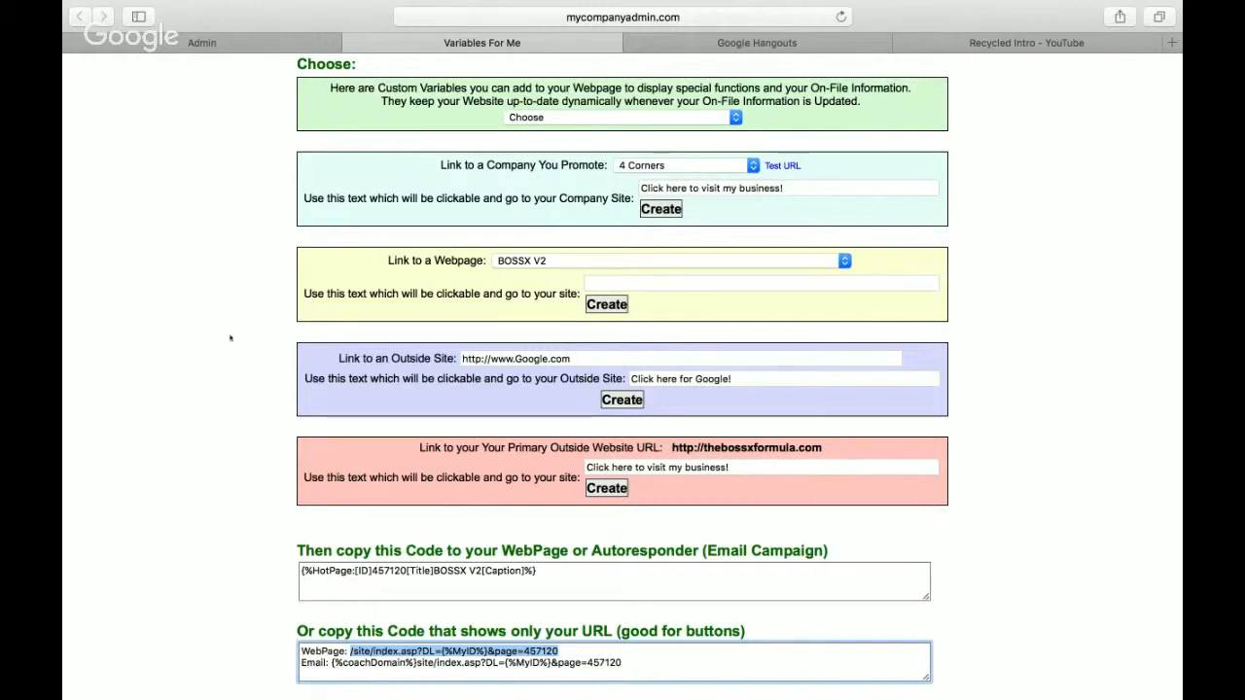
Step: Replace the link URL of the "CLICK HERE FOR MORE INFO" button with the copied page=457120 address and save the sales page changes
{"action": "left_click", "coordinate": [321, 42]}
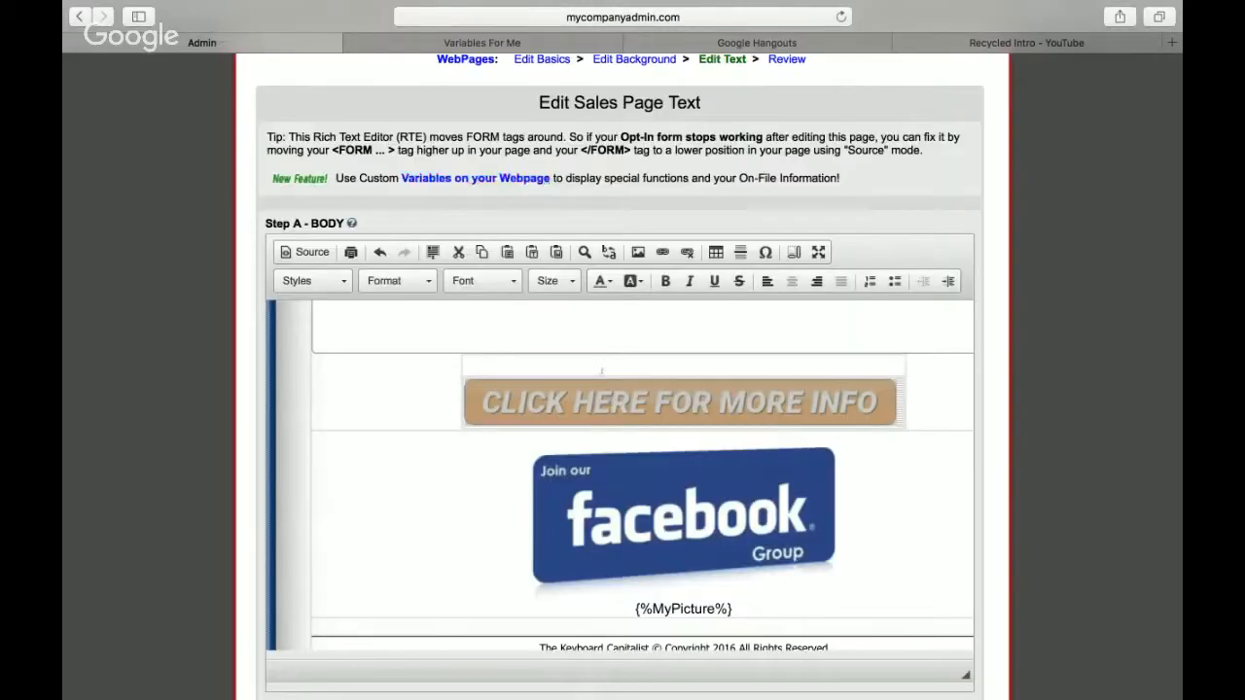
{"action": "left_click", "coordinate": [663, 252]}
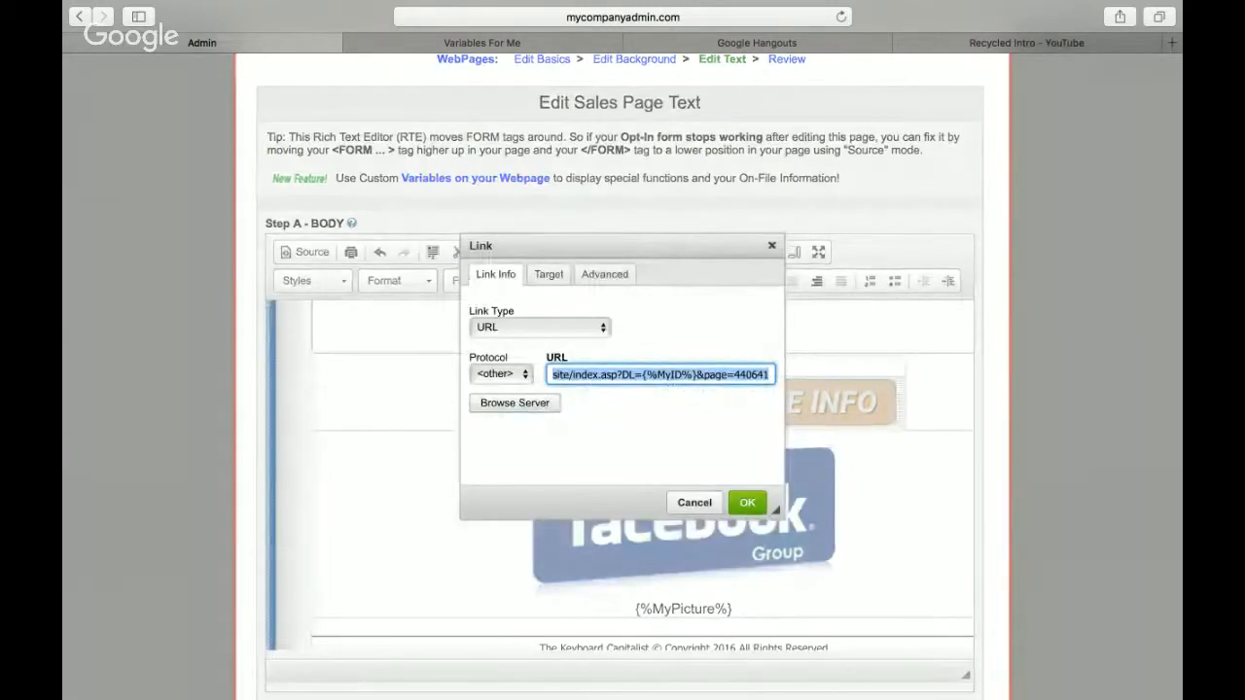
{"action": "key", "text": "super+v"}
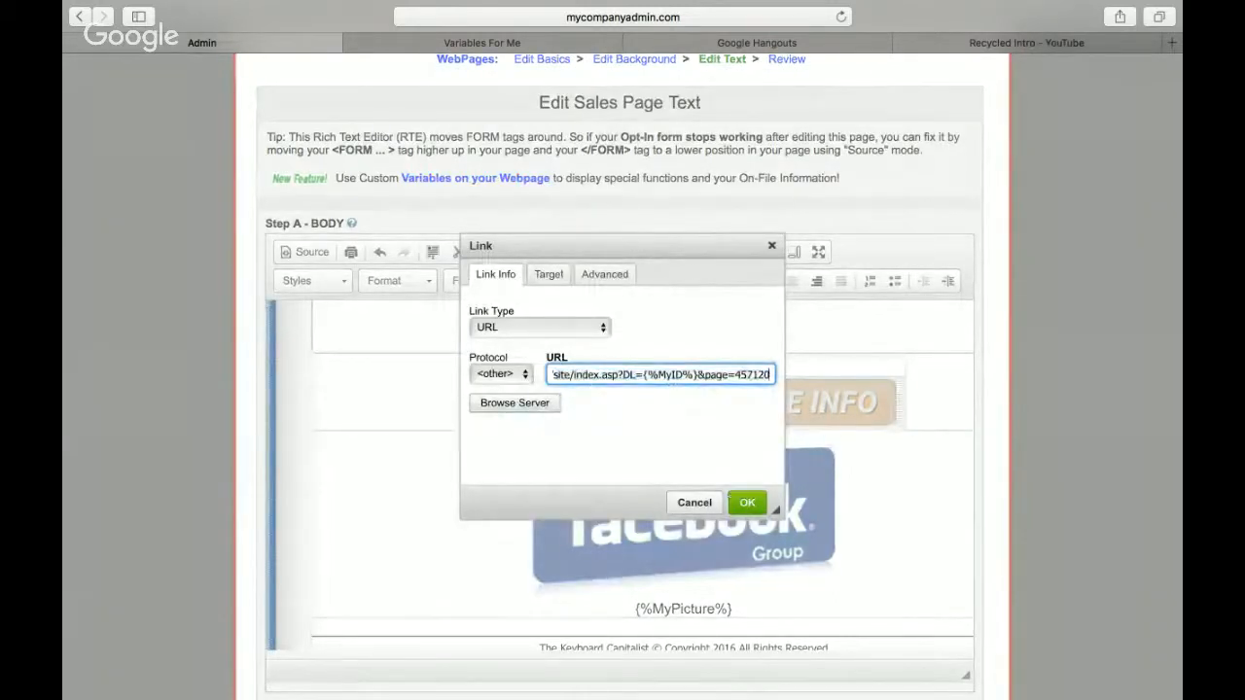
{"action": "left_click", "coordinate": [747, 503]}
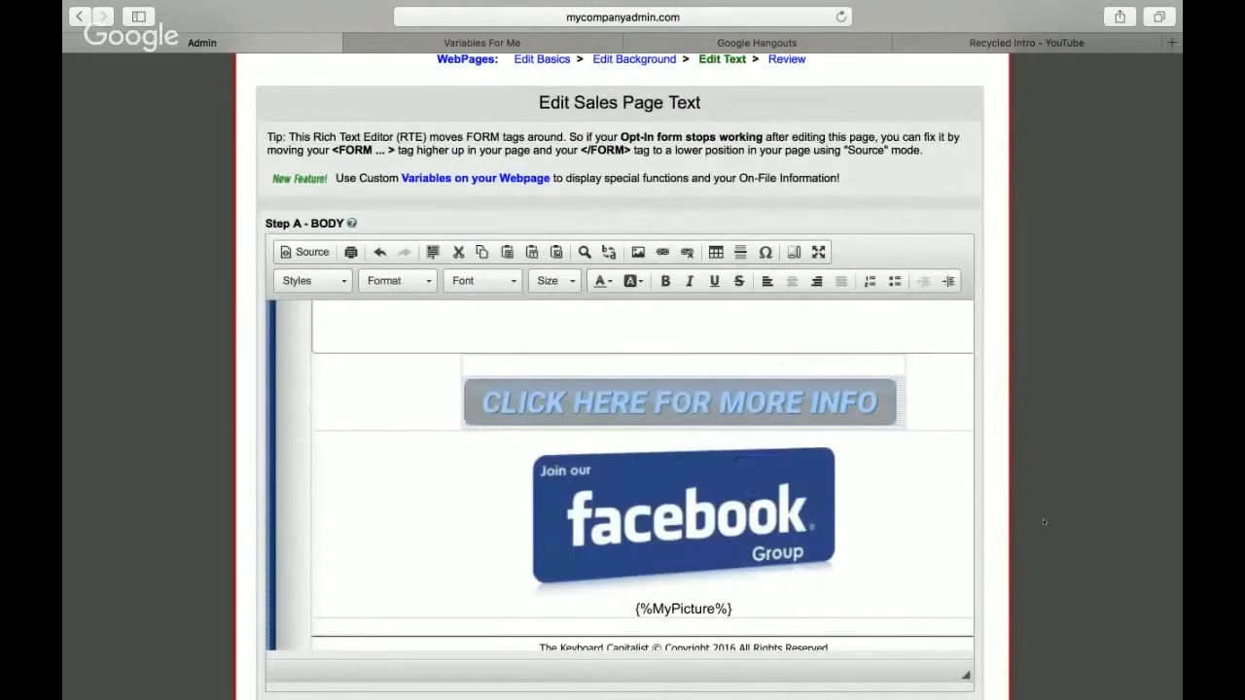
{"action": "scroll", "coordinate": [1043, 518], "scroll_direction": "down", "scroll_amount": 5}
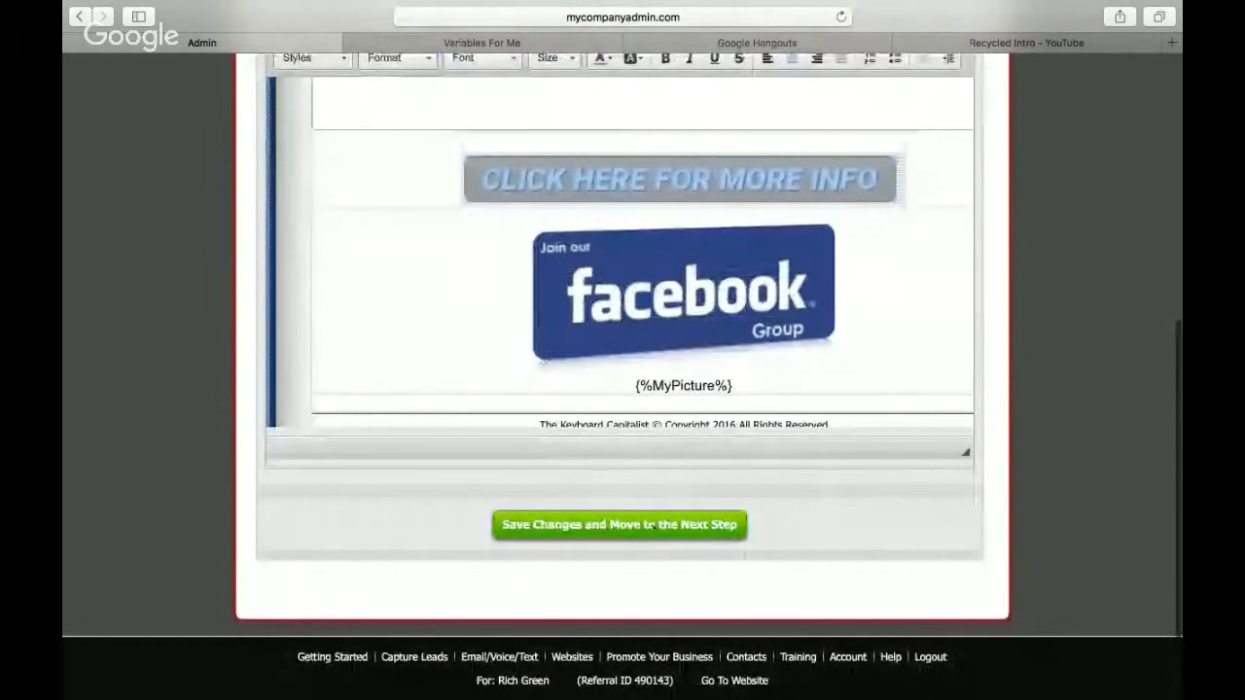
{"action": "left_click", "coordinate": [640, 526]}
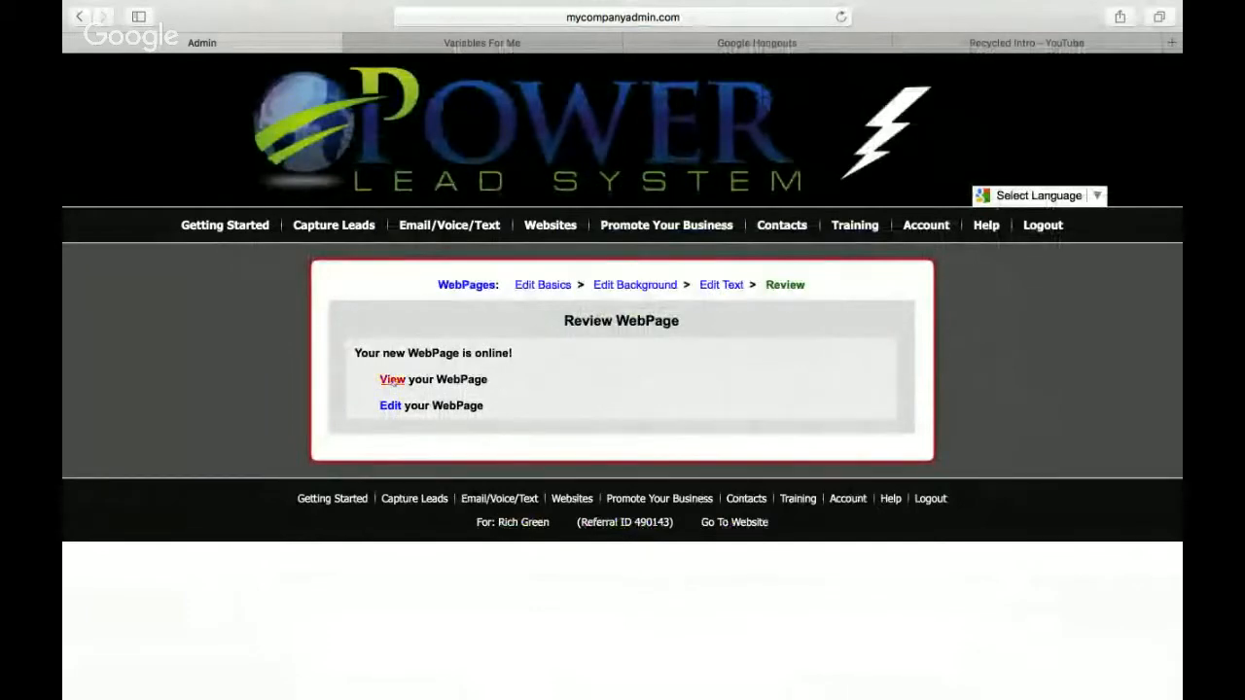
Step: View the published webpage, check its video, test the orange "CLICK HERE FOR MORE INFO" button and close the page it opens
{"action": "left_click", "coordinate": [391, 380]}
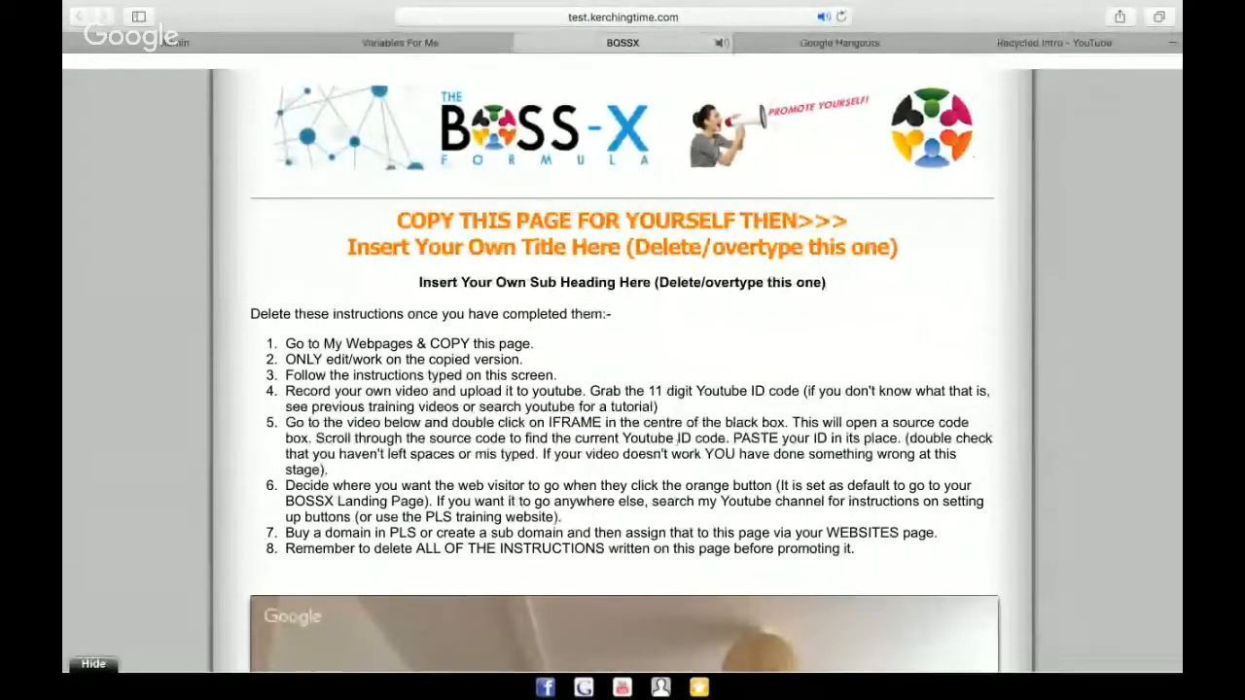
{"action": "scroll", "coordinate": [652, 306], "scroll_direction": "down", "scroll_amount": 3}
{"action": "scroll", "coordinate": [622, 360], "scroll_direction": "down", "scroll_amount": 3}
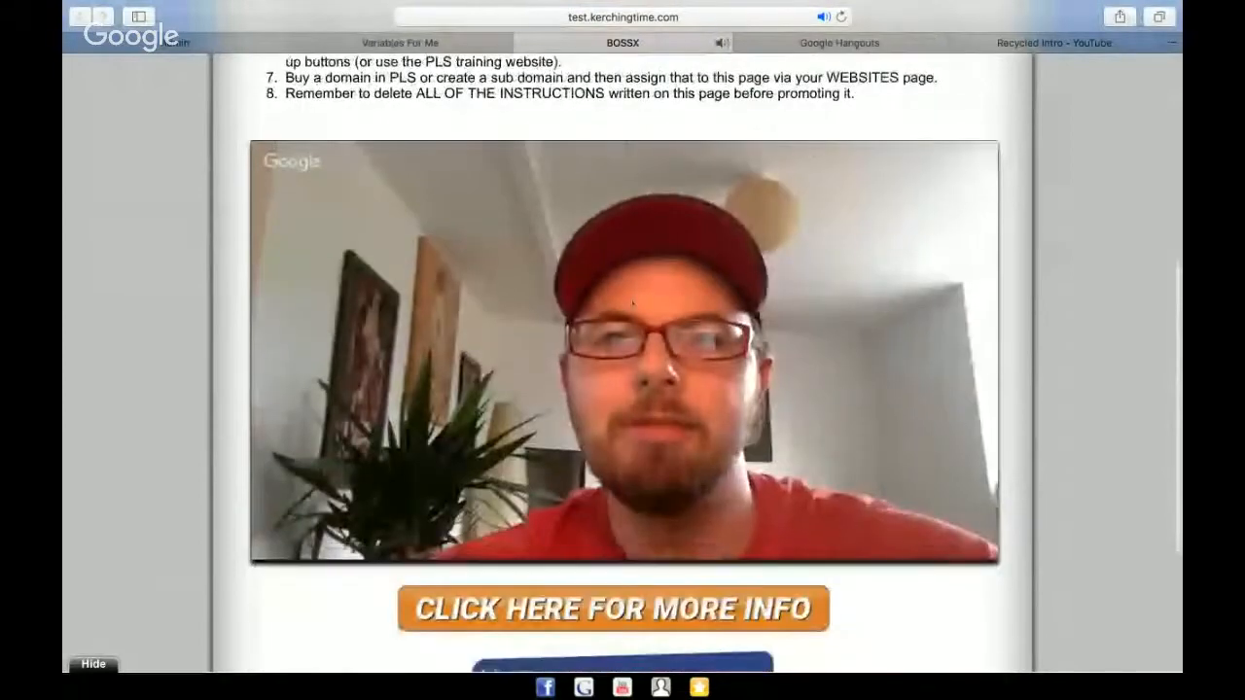
{"action": "scroll", "coordinate": [622, 360], "scroll_direction": "down", "scroll_amount": 3}
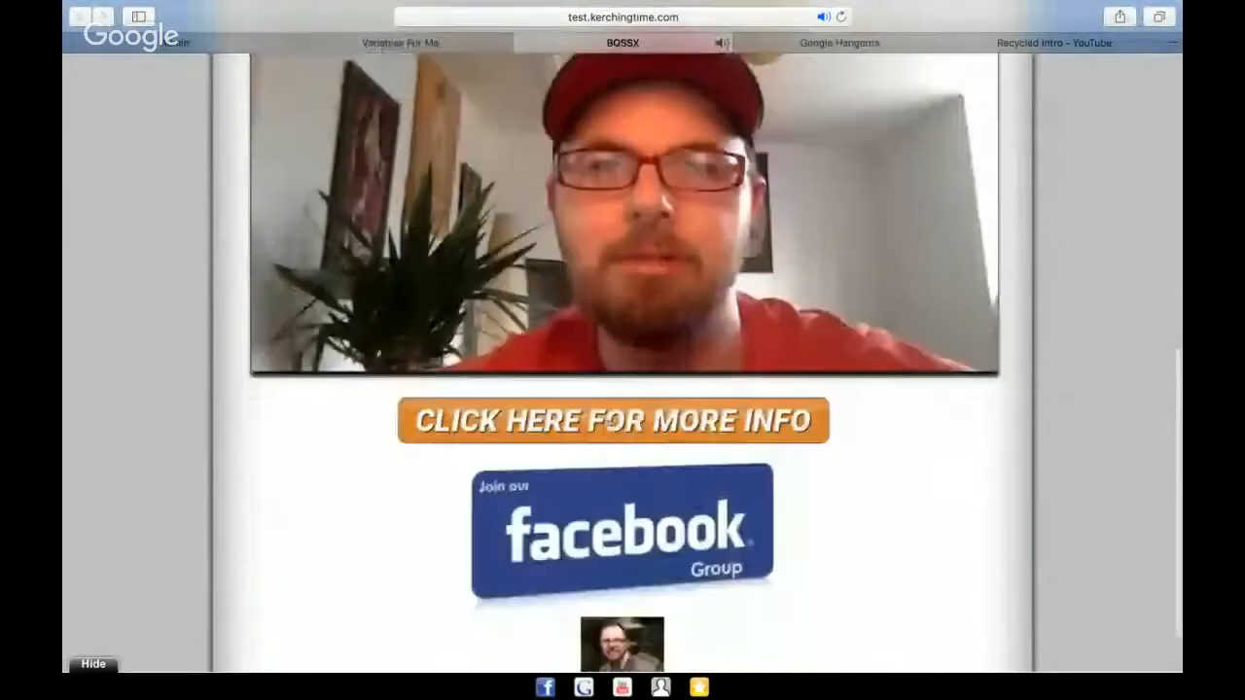
{"action": "left_click", "coordinate": [612, 421]}
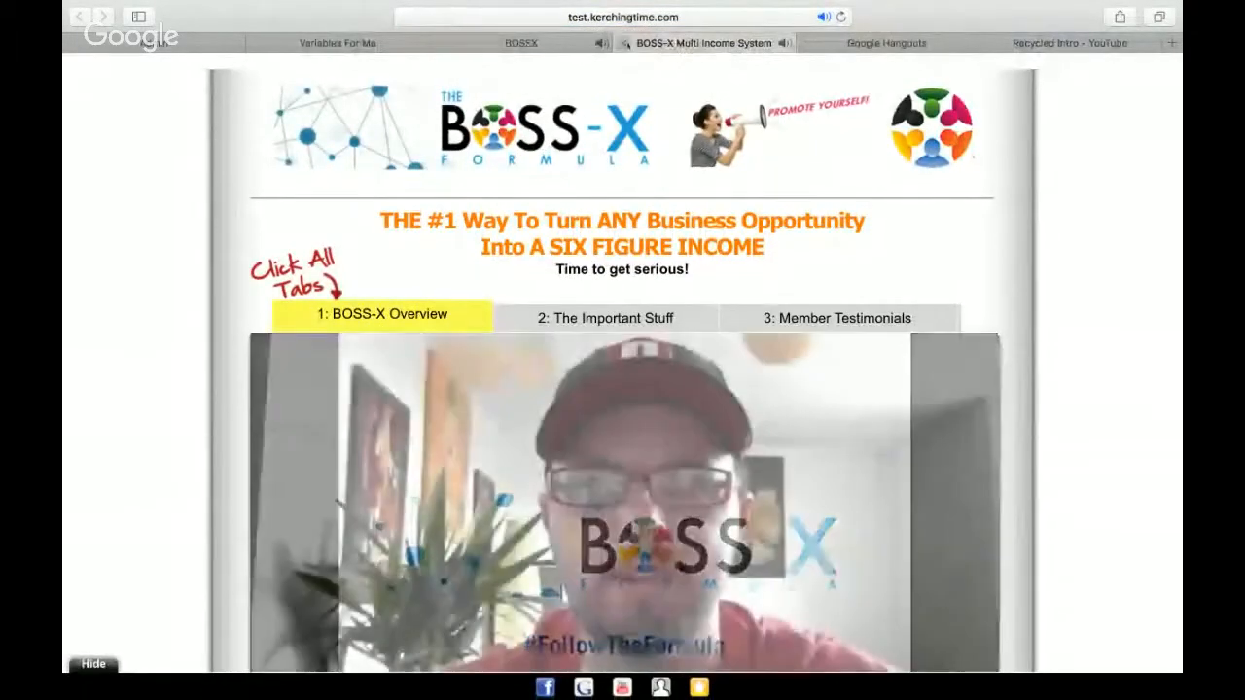
{"action": "left_click", "coordinate": [625, 43]}
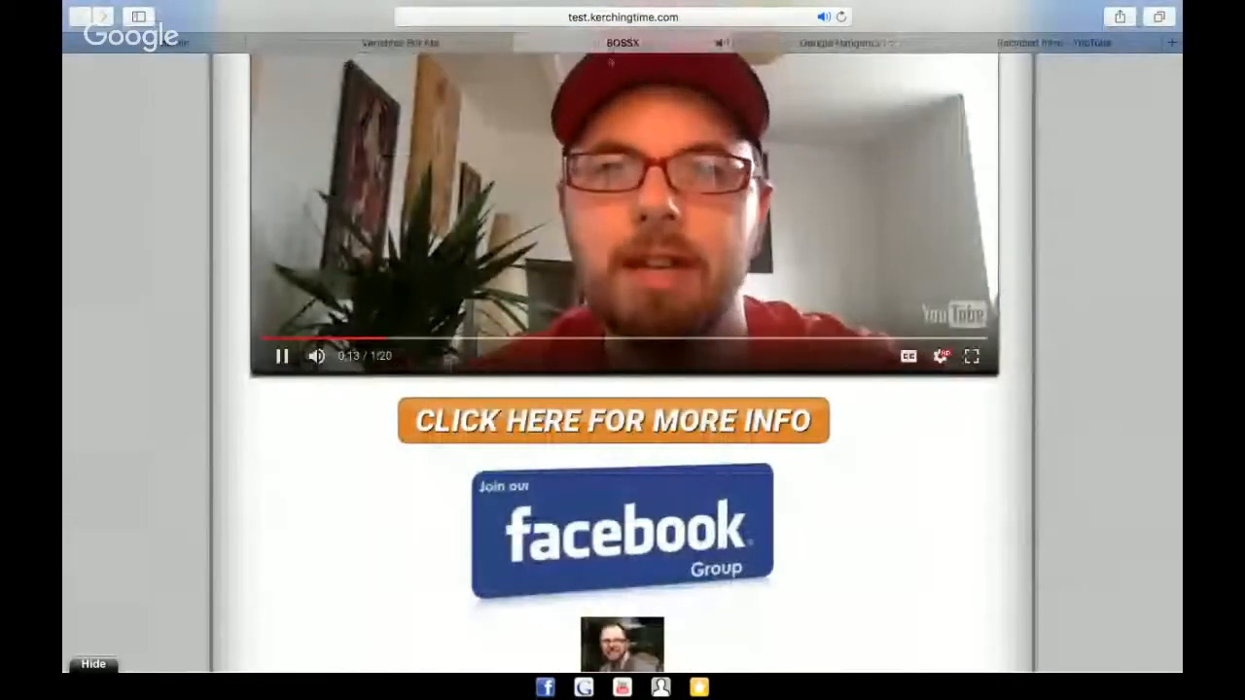